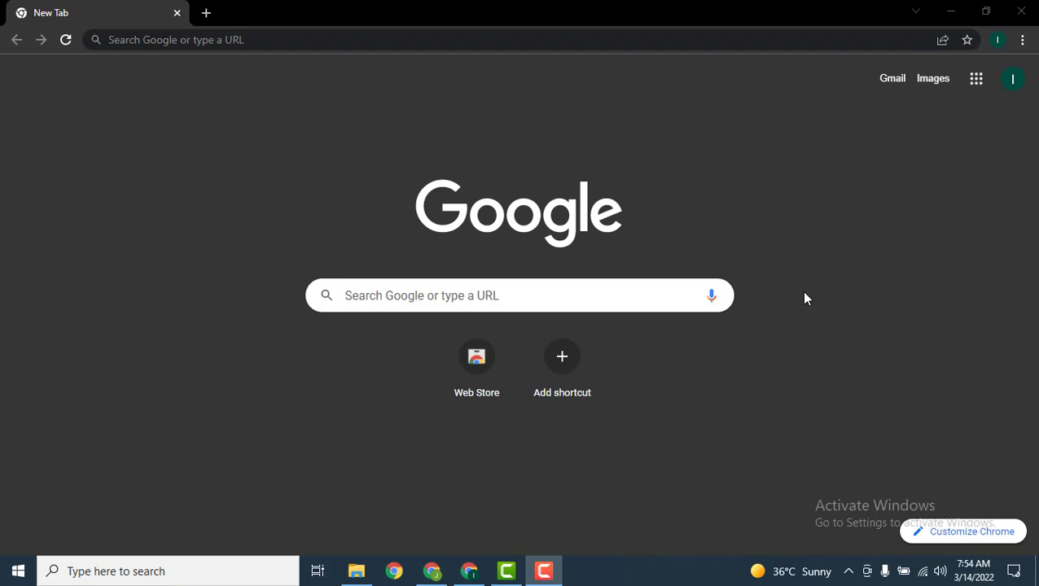
Search Google in Chrome for 'google play store console'.
left_click(246, 41)
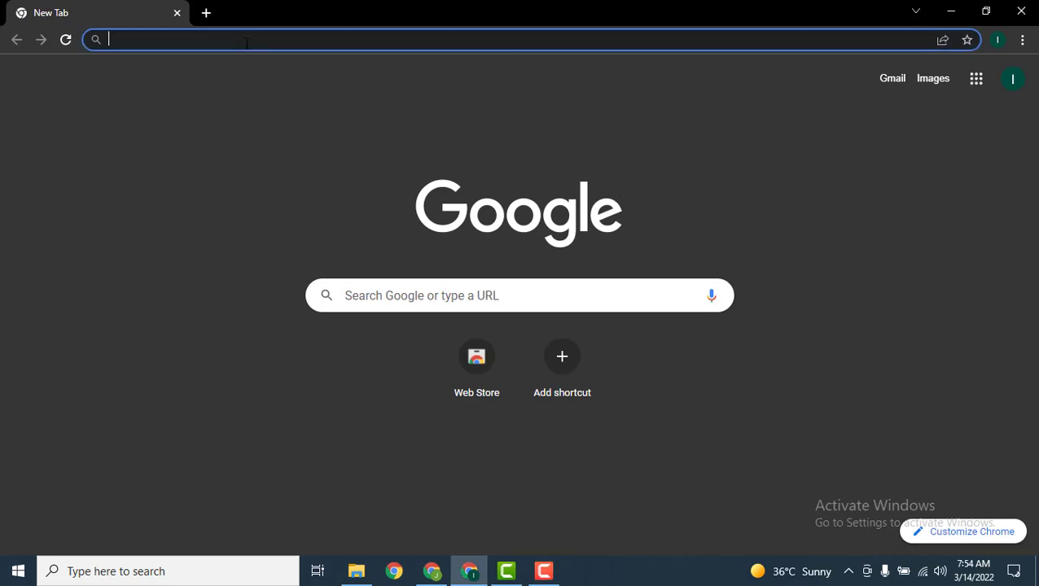
type("google")
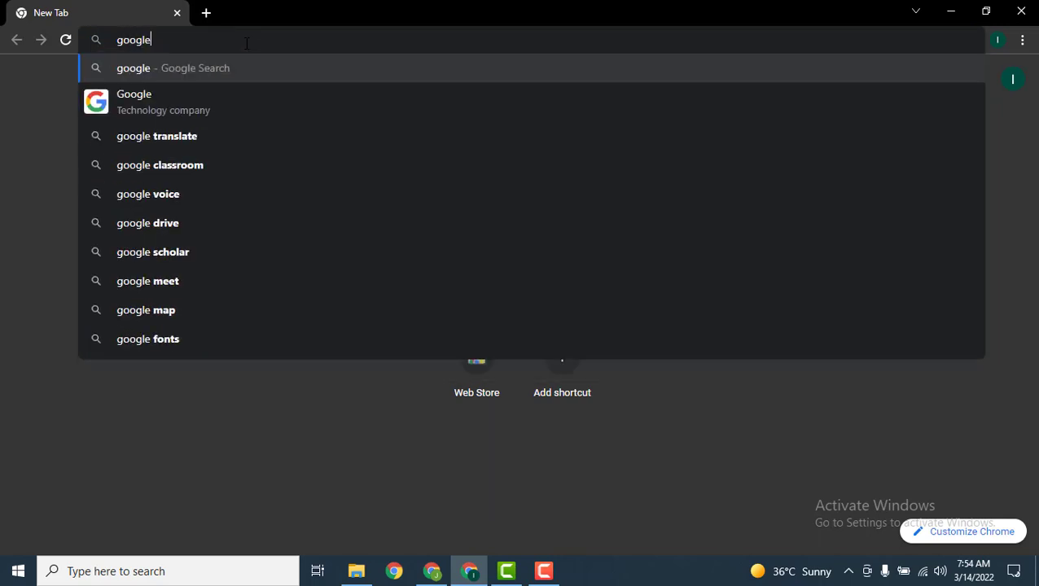
type(" play")
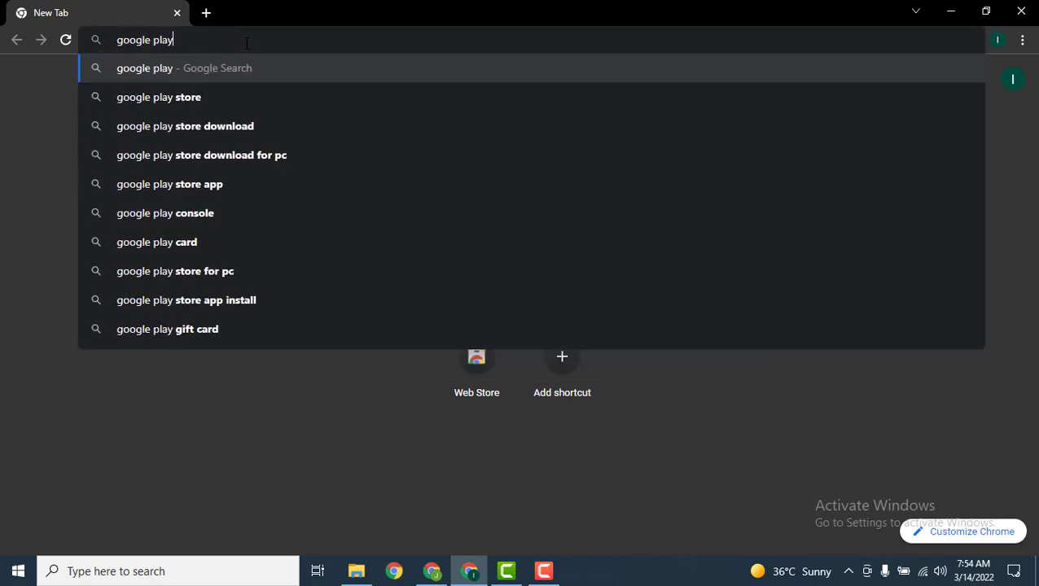
type("s")
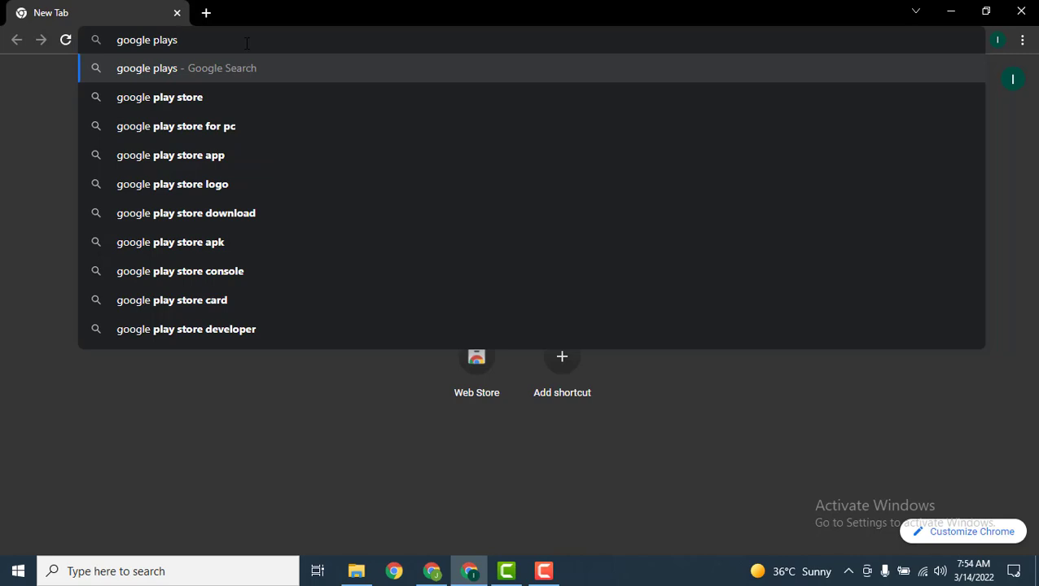
type("tp")
key("BackSpace")
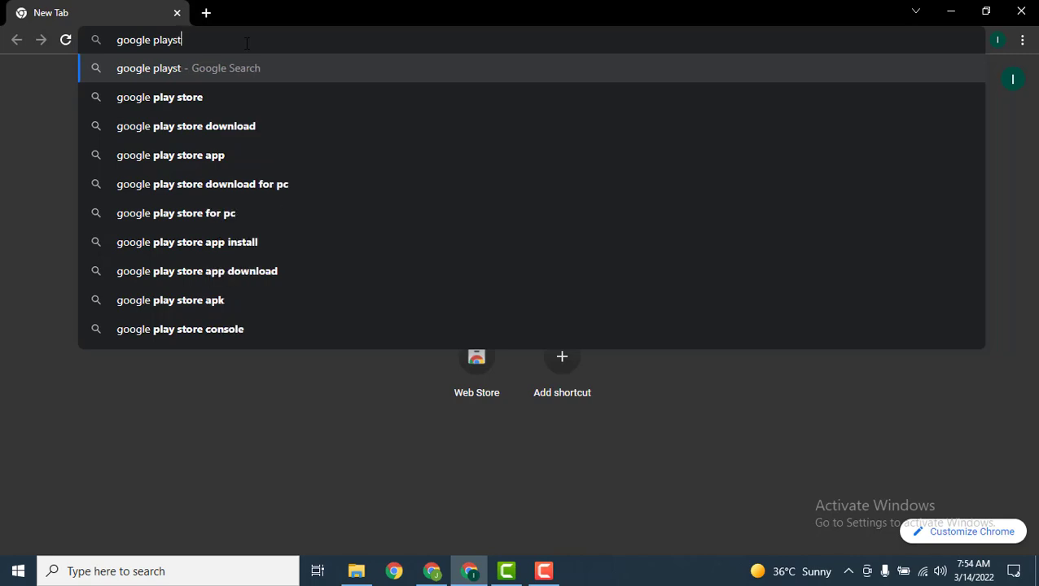
type("ore ")
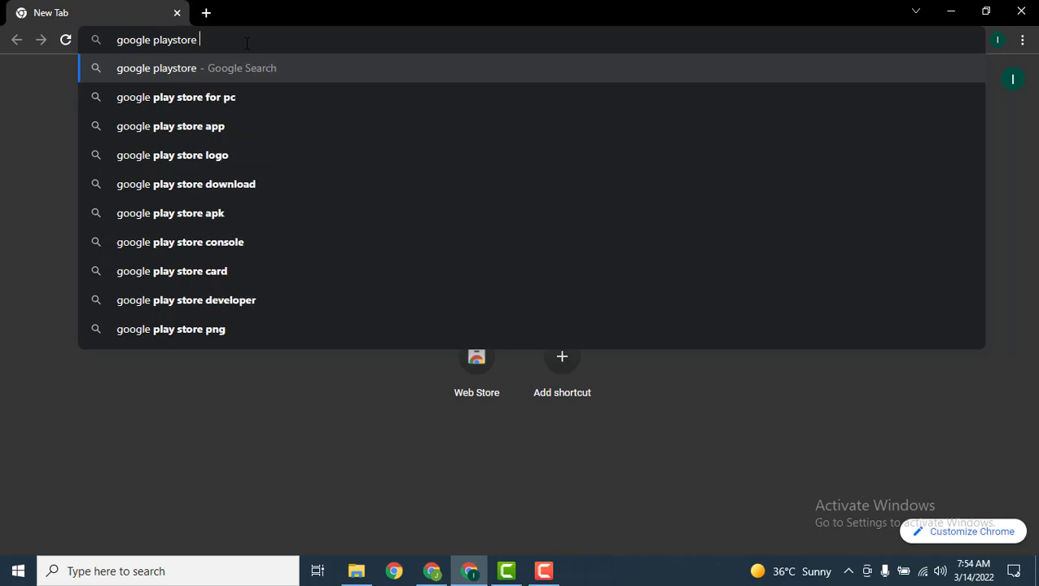
type("con")
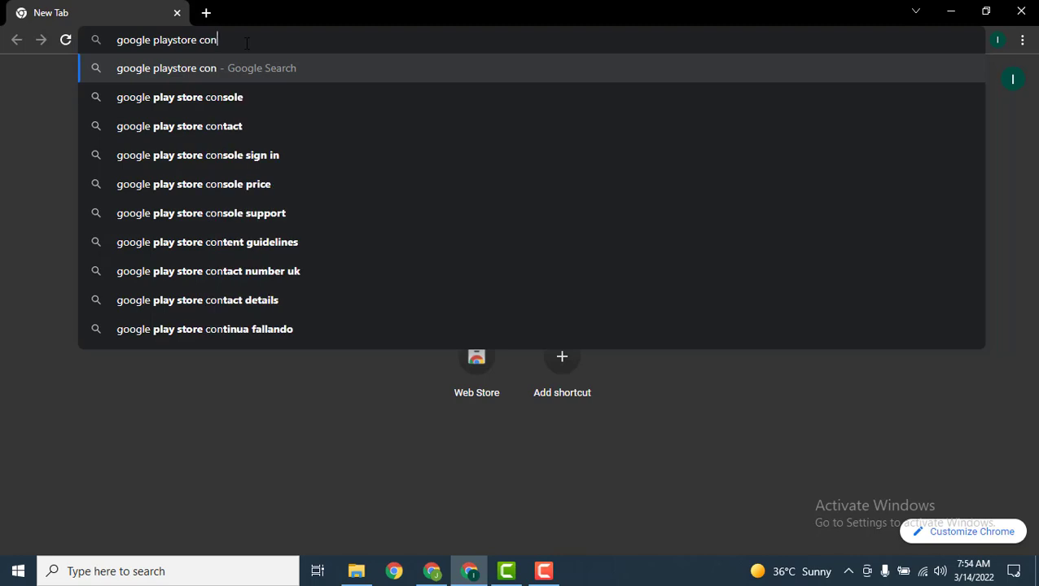
key("Down")
key("Return")
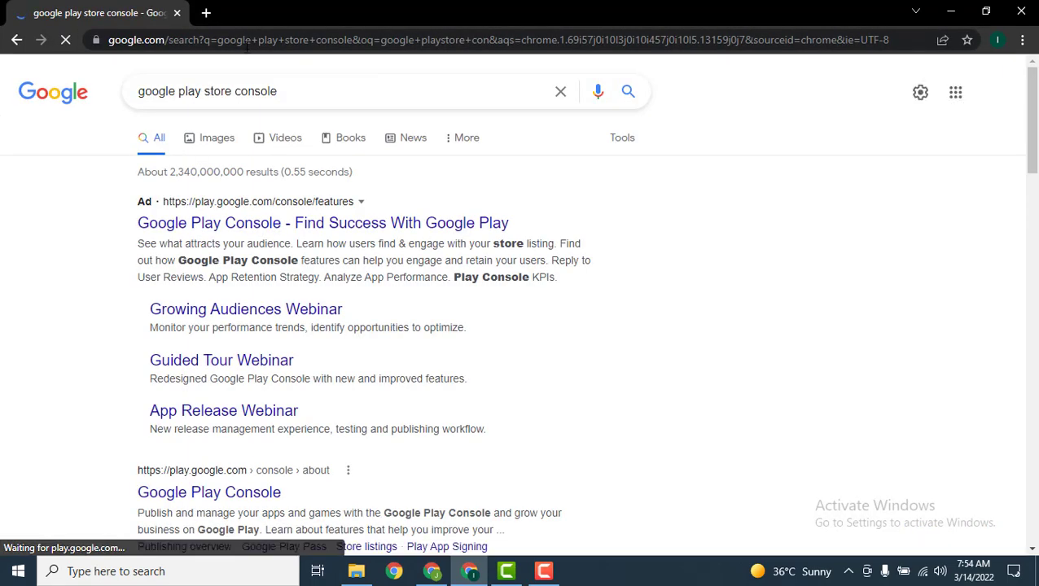
Open the Google Play Console result, choose Go to Play Console, and move to the sign-in tab.
left_click(204, 493)
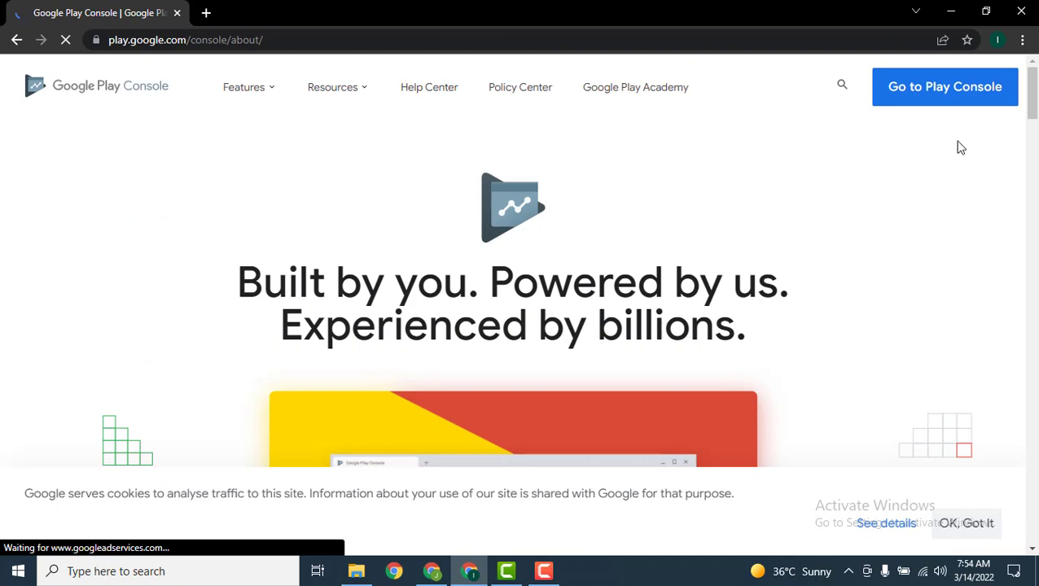
left_click(941, 92)
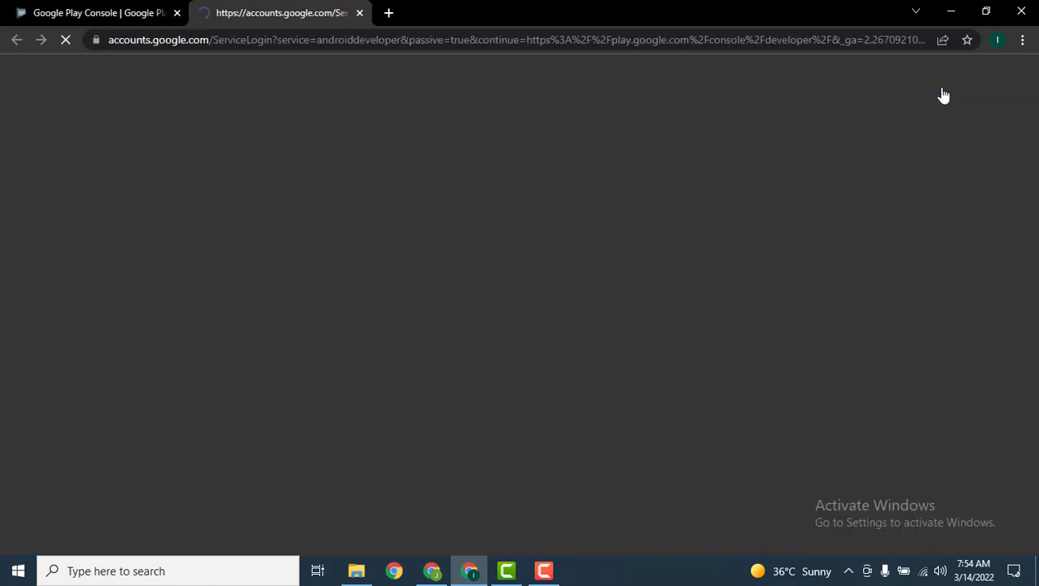
left_click(158, 9)
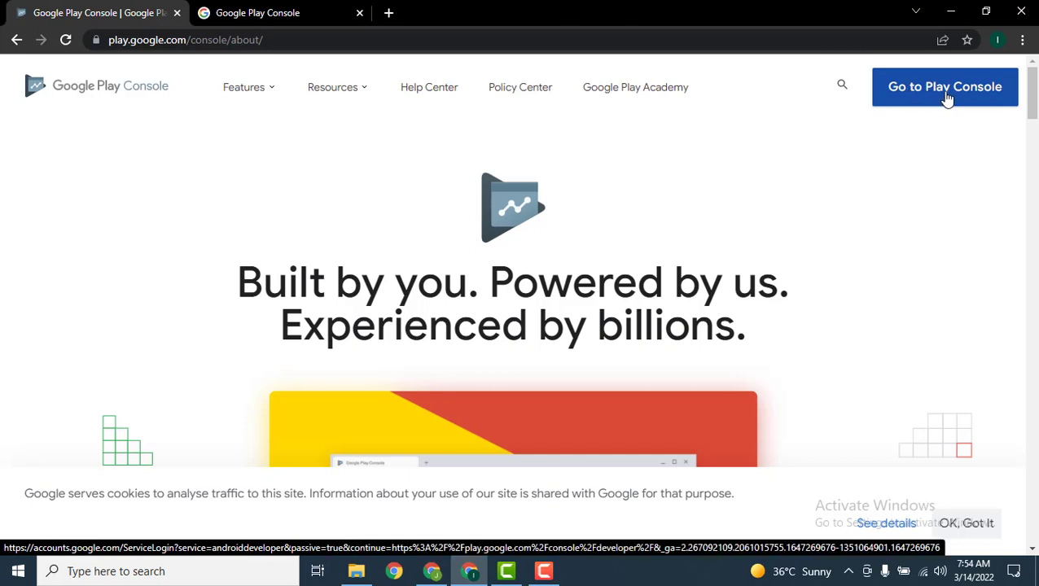
left_click(262, 10)
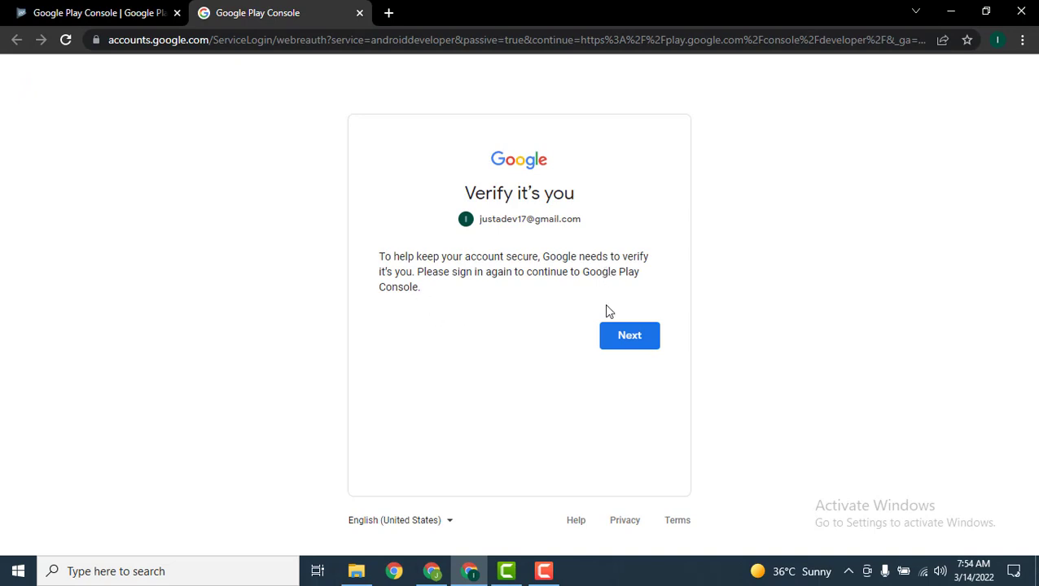
Continue past 'Verify it's you' and sign in with the account password.
left_click(625, 345)
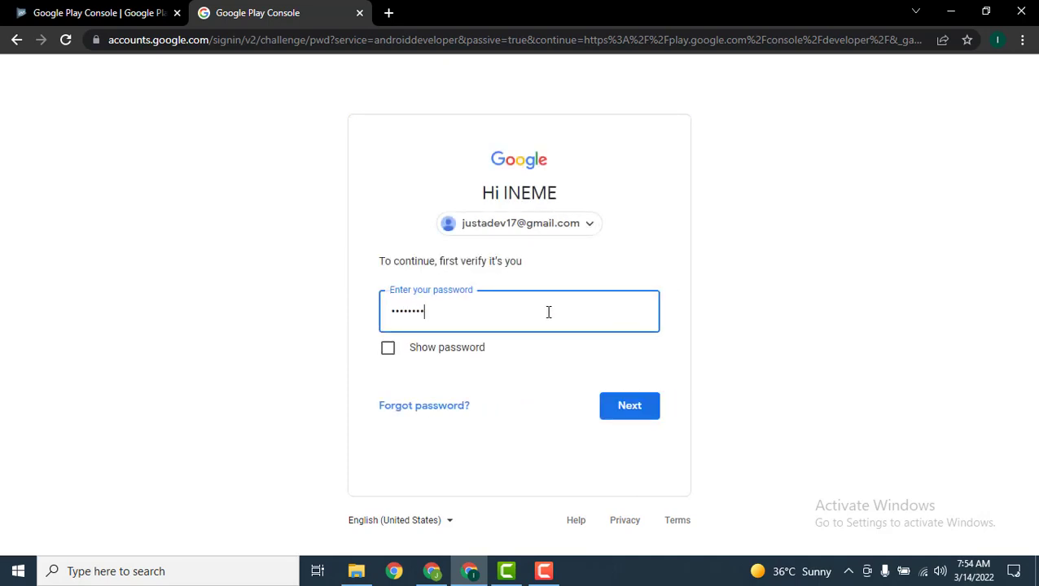
type("***")
key("BackSpace")
key("BackSpace")
key("BackSpace")
key("BackSpace")
key("BackSpace")
key("BackSpace")
key("BackSpace")
key("BackSpace")
key("BackSpace")
key("BackSpace")
key("BackSpace")
type("***")
key("BackSpace")
key("BackSpace")
key("BackSpace")
key("BackSpace")
type("***********")
left_click(623, 413)
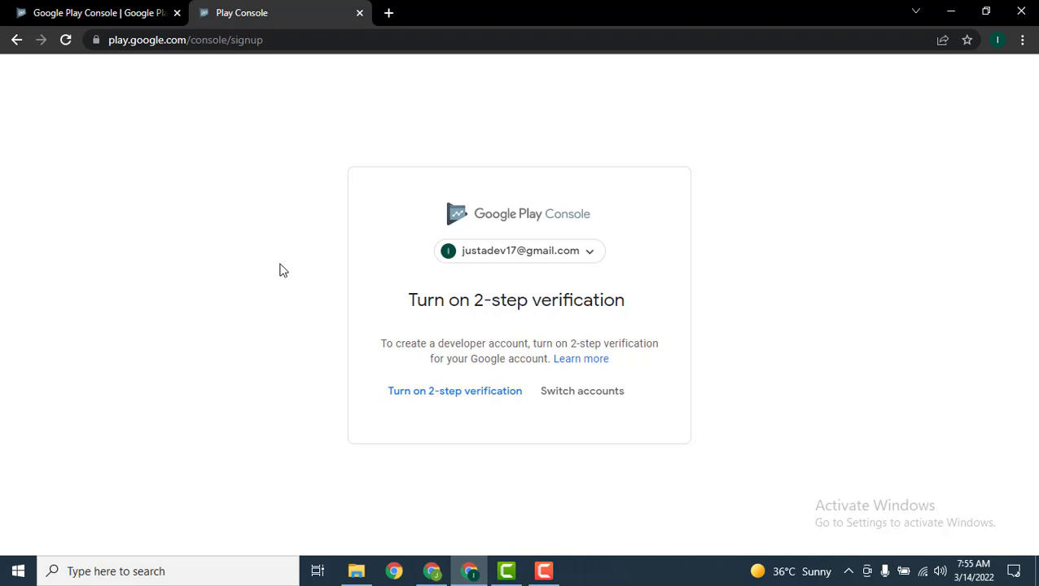
Choose 'Turn on 2-step verification' on the signup page and get started with the setup.
left_click(458, 392)
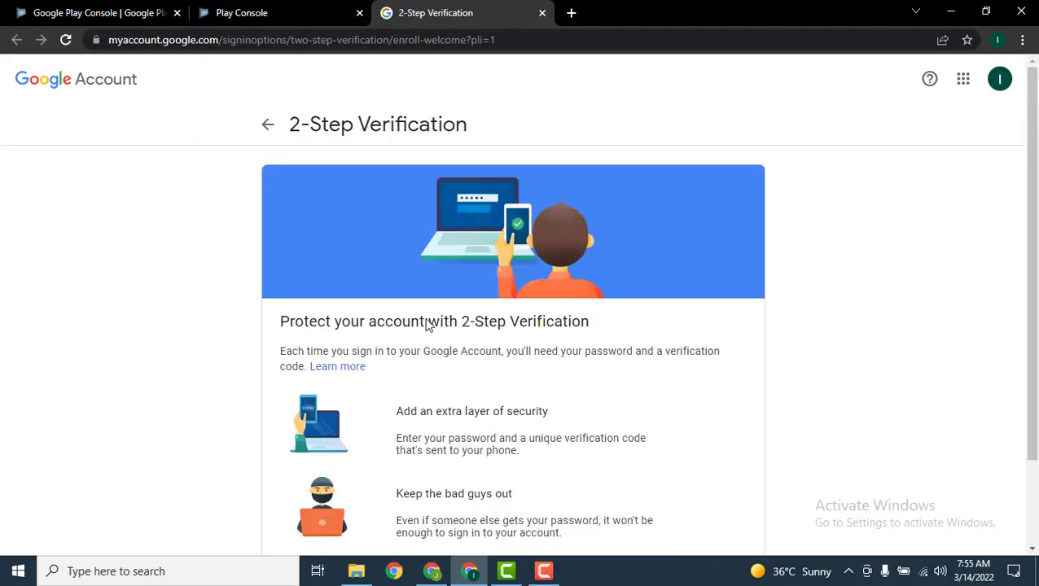
left_click_drag(1033, 232, 1006, 259)
scroll(992, 415, "down", 2)
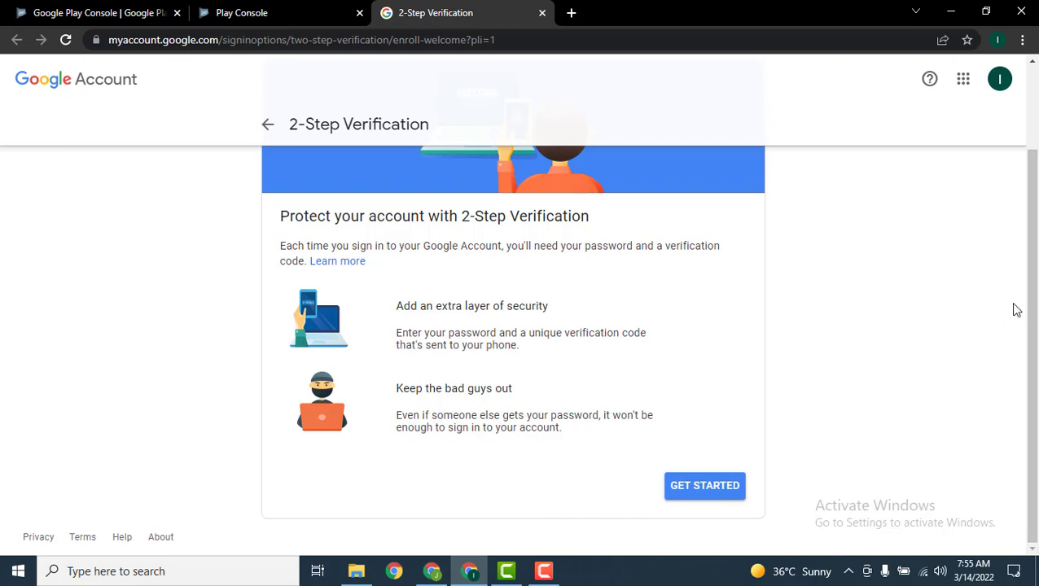
left_click_drag(1033, 316, 999, 379)
left_click(694, 492)
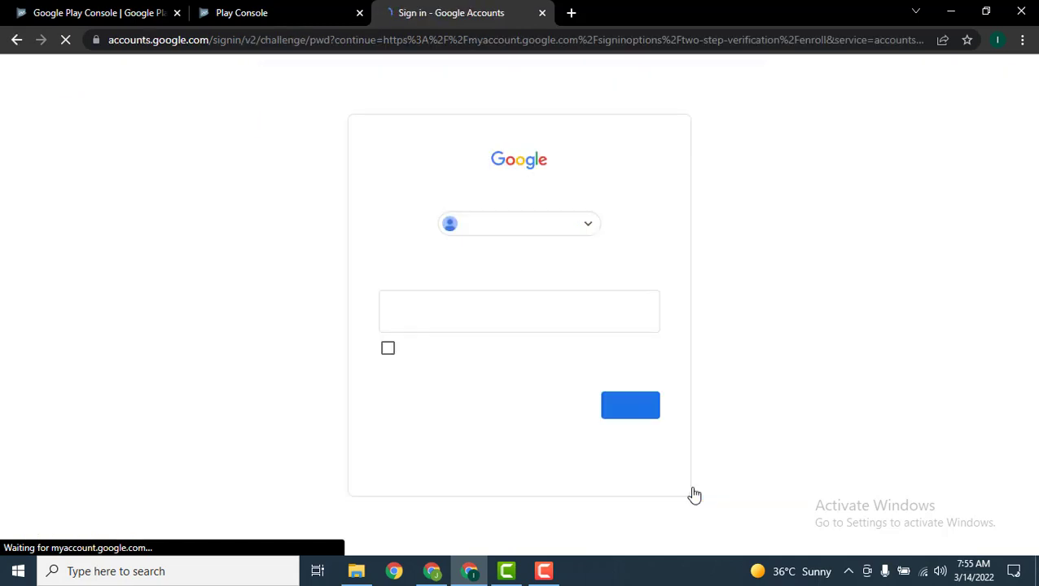
Re-enter the account password to continue the 2-Step Verification setup.
left_click(517, 319)
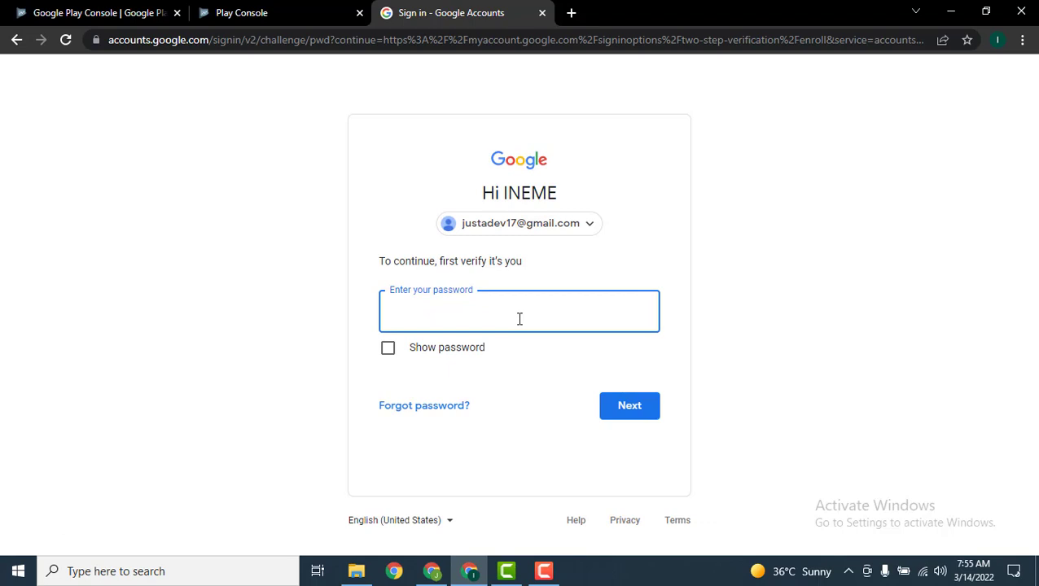
type("•••••••••••")
left_click(547, 571)
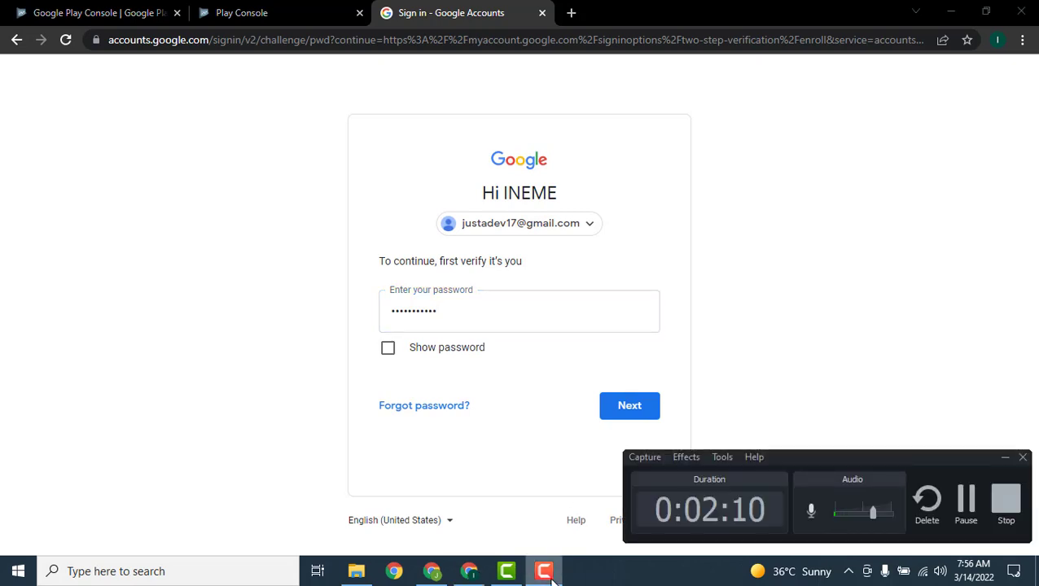
left_click(552, 574)
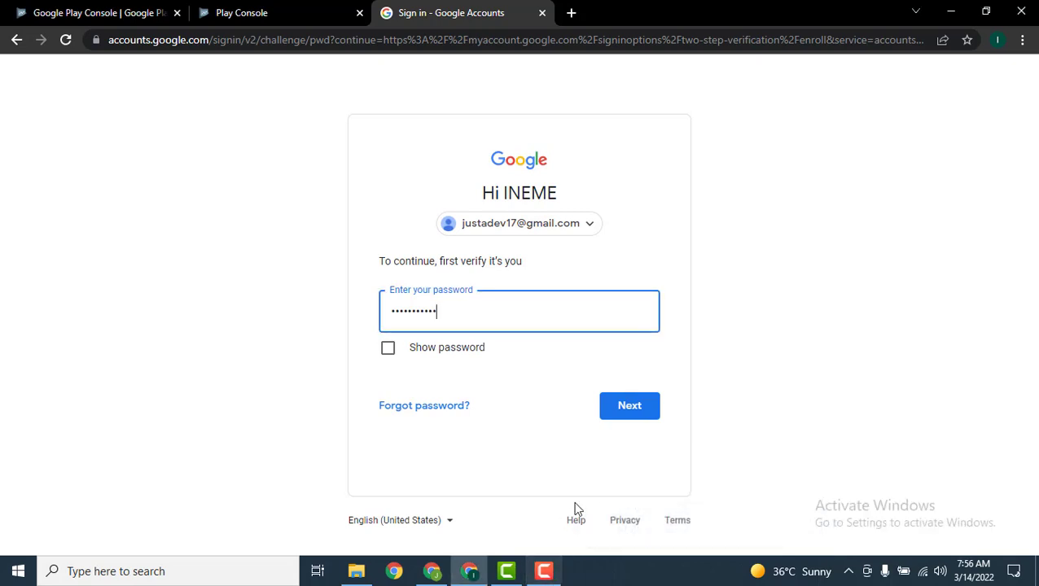
left_click(629, 410)
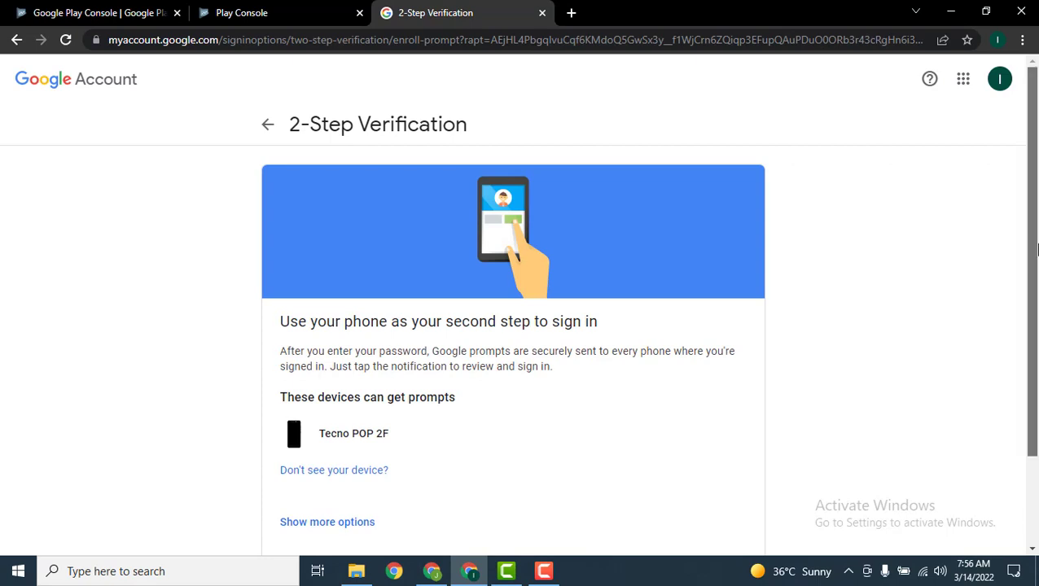
Review the other second-step options, then accept phone prompts as the second step and continue.
scroll(997, 336, "down", 2)
scroll(1006, 262, "up", 2)
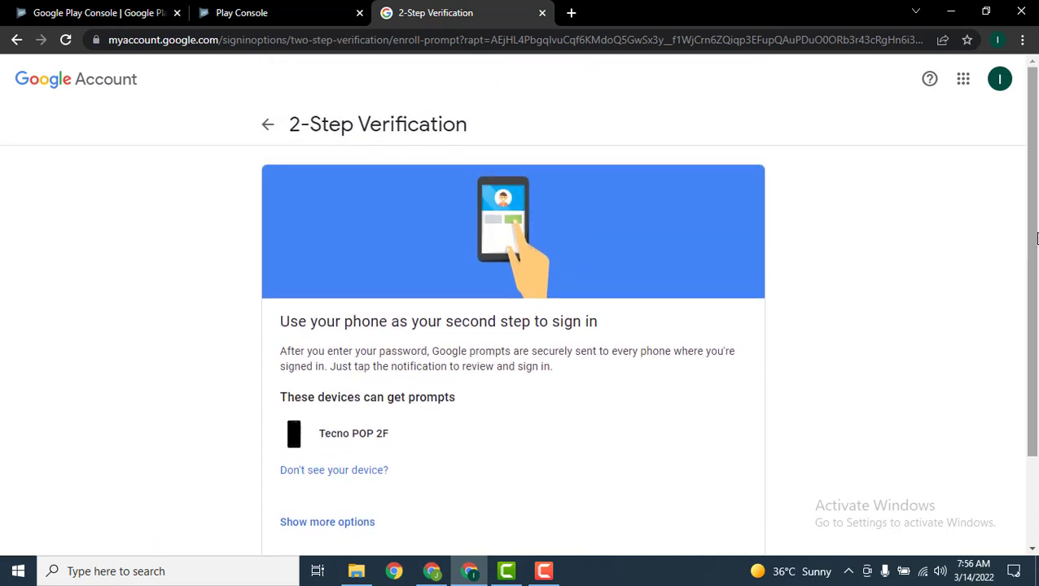
left_click_drag(1036, 232, 1030, 279)
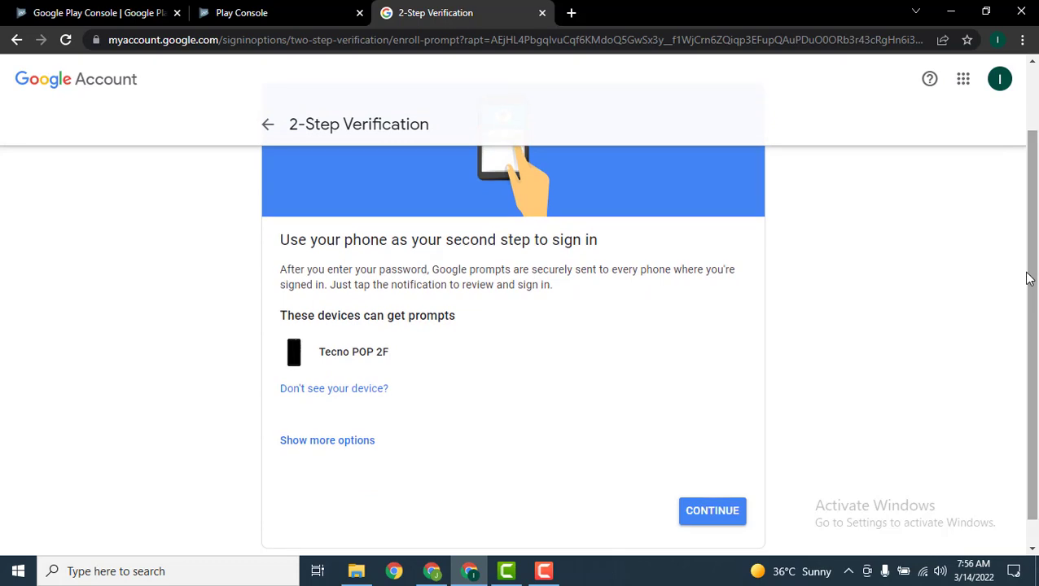
left_click_drag(1029, 278, 1037, 264)
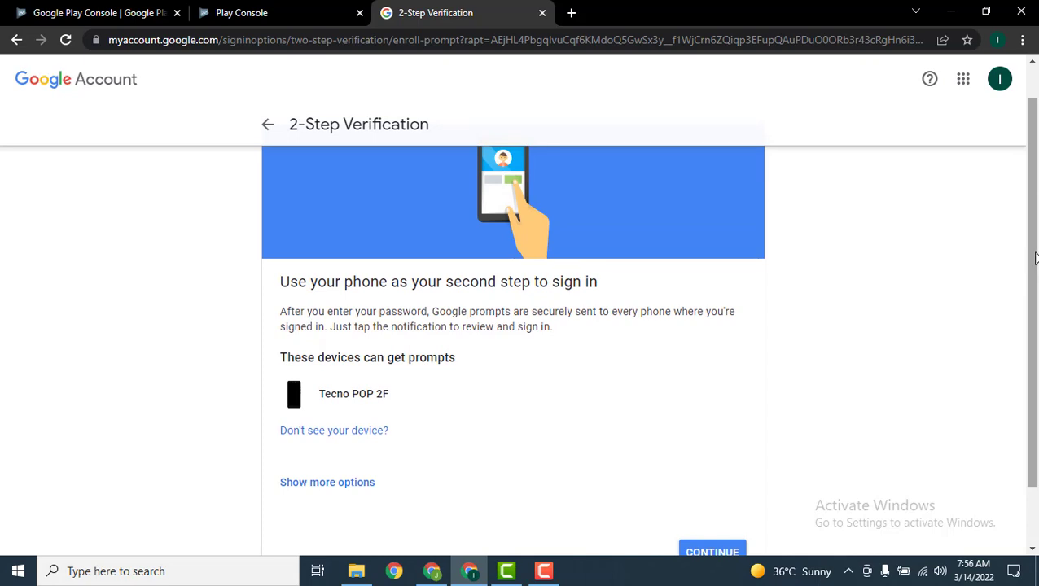
mouse_move(1036, 258)
left_mouse_down()
mouse_move(1025, 303)
mouse_move(1028, 241)
left_mouse_up()
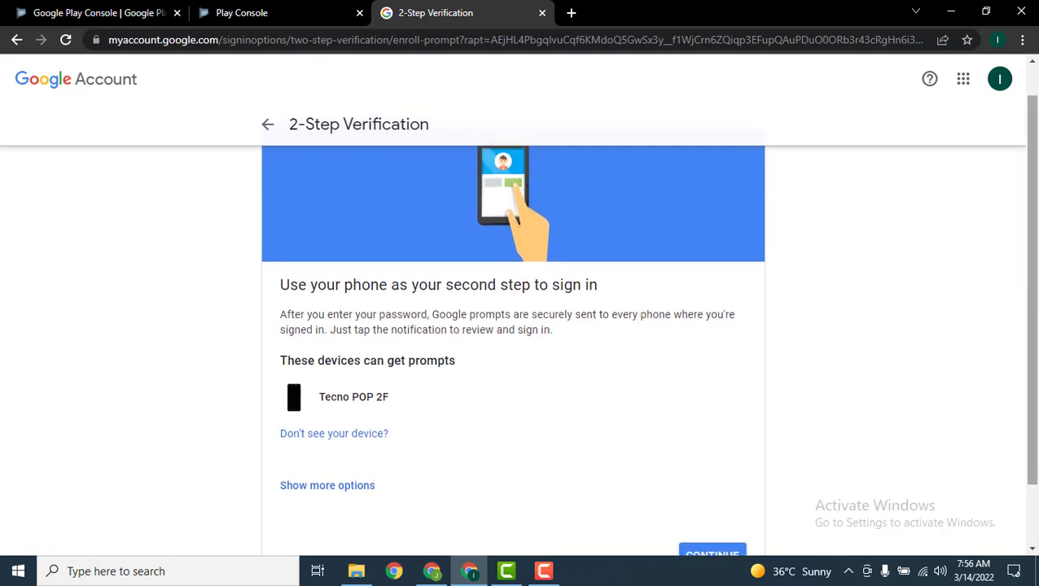
left_click_drag(1033, 237, 1028, 301)
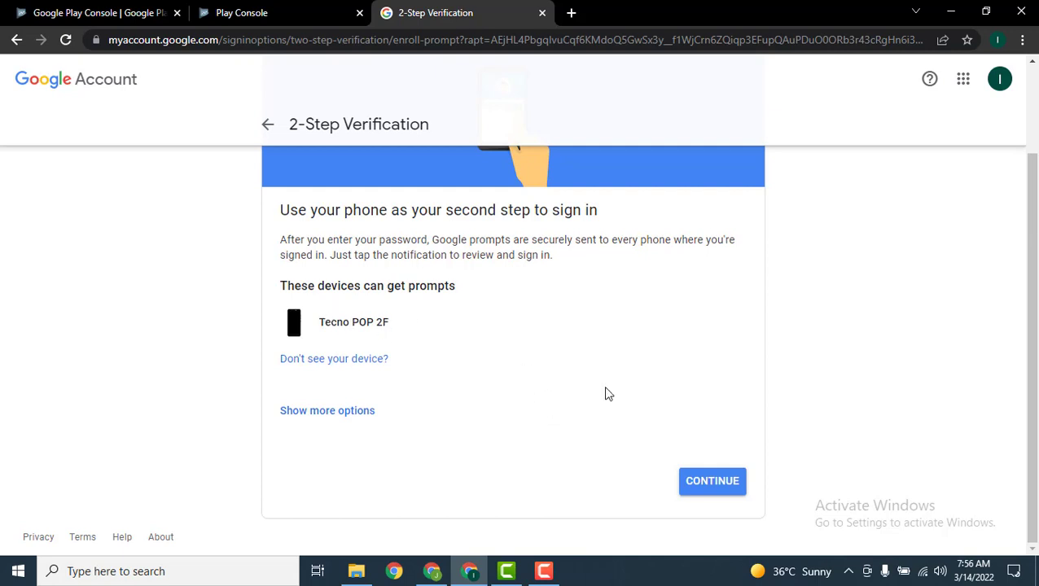
left_click(364, 418)
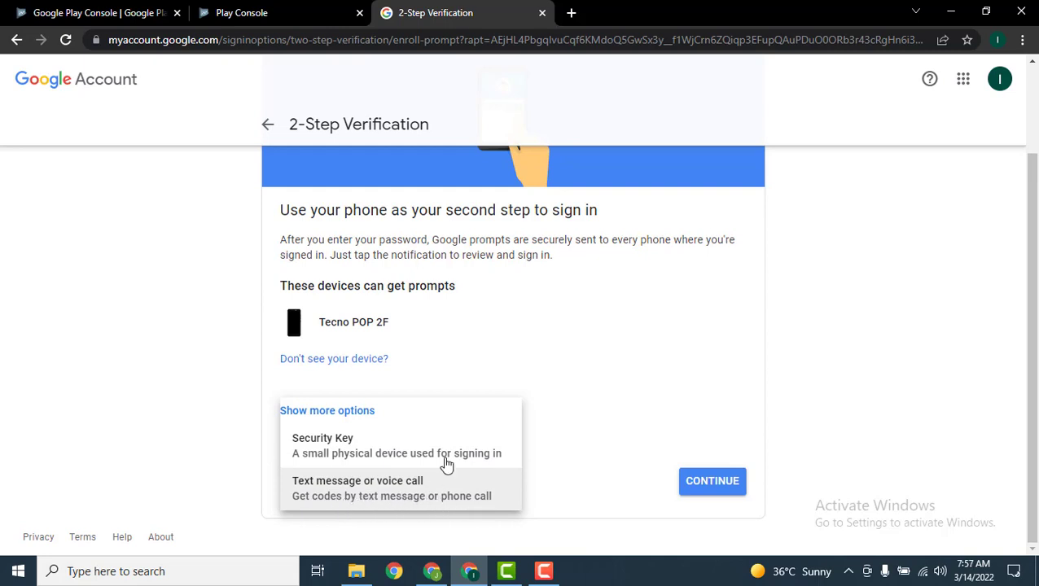
left_click(643, 407)
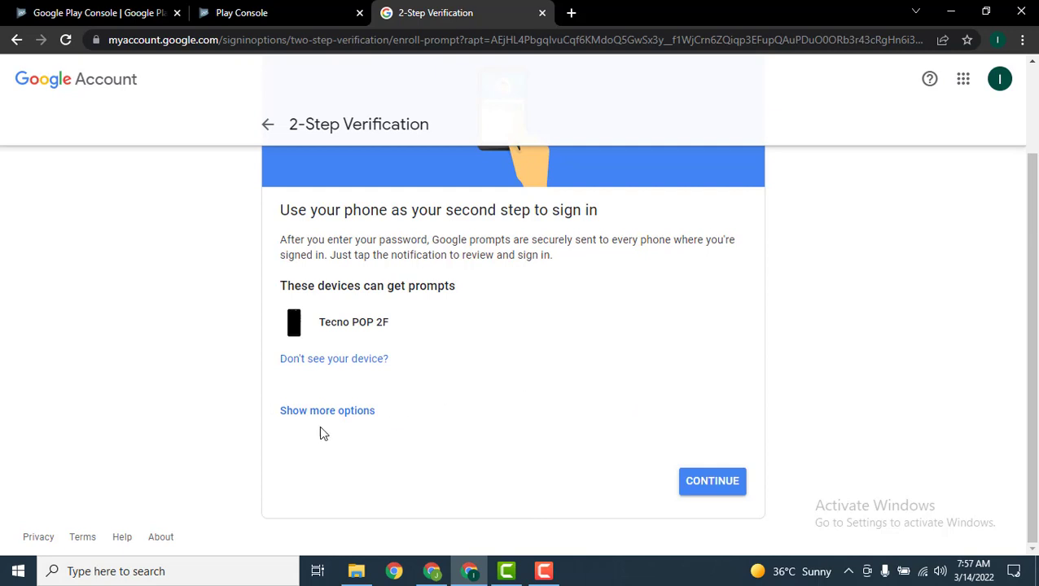
left_click(347, 418)
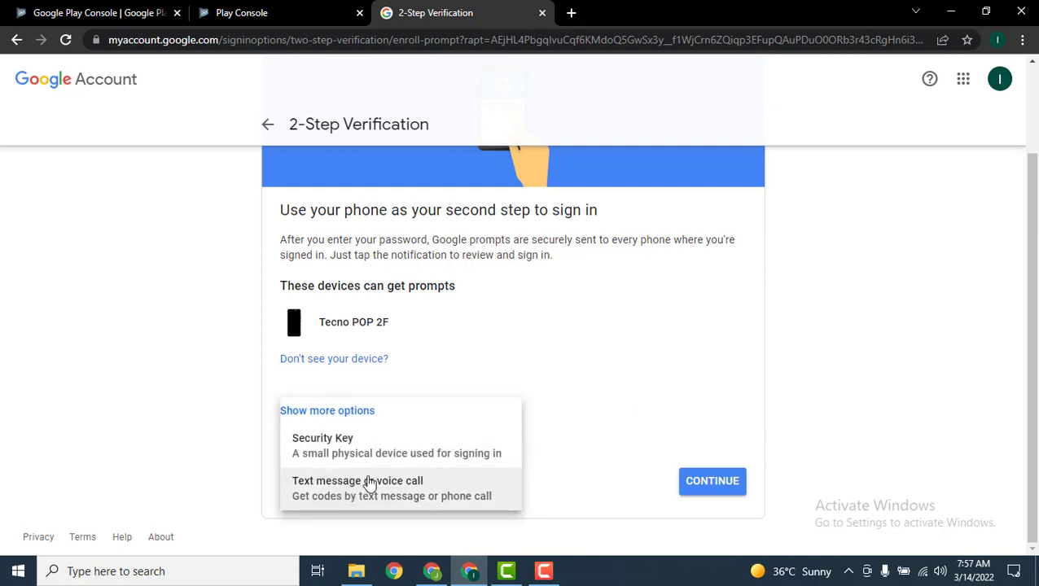
left_click(714, 497)
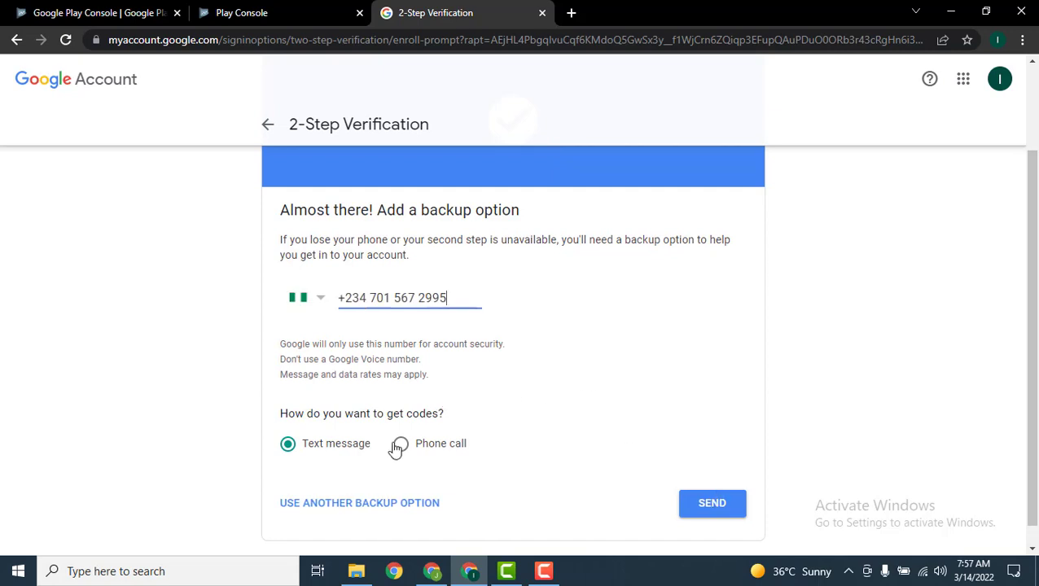
Send a code to the backup phone number, deleting its three spaces and retrying the send.
scroll(1014, 378, "down", 1)
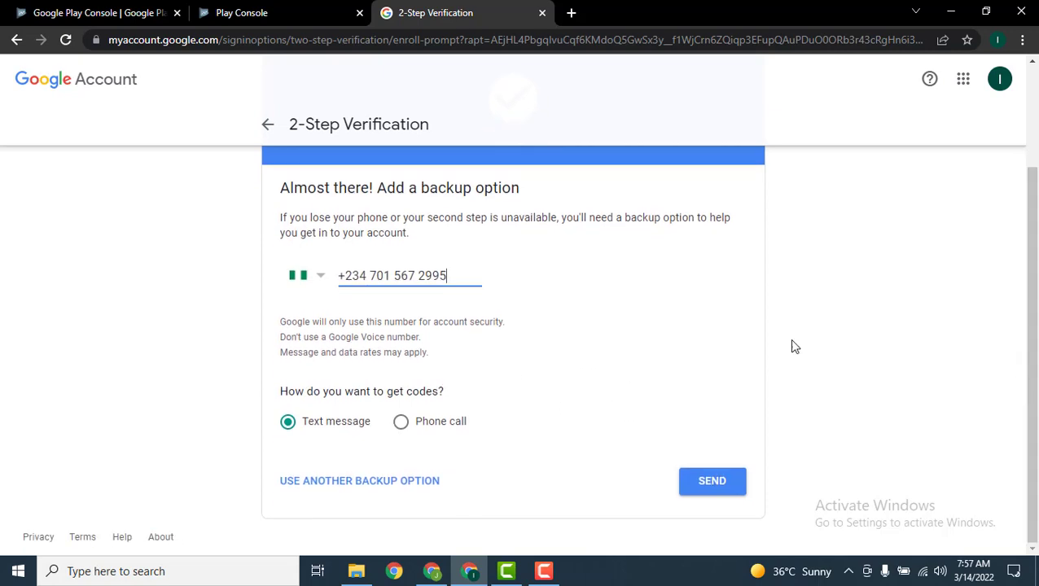
left_click(692, 487)
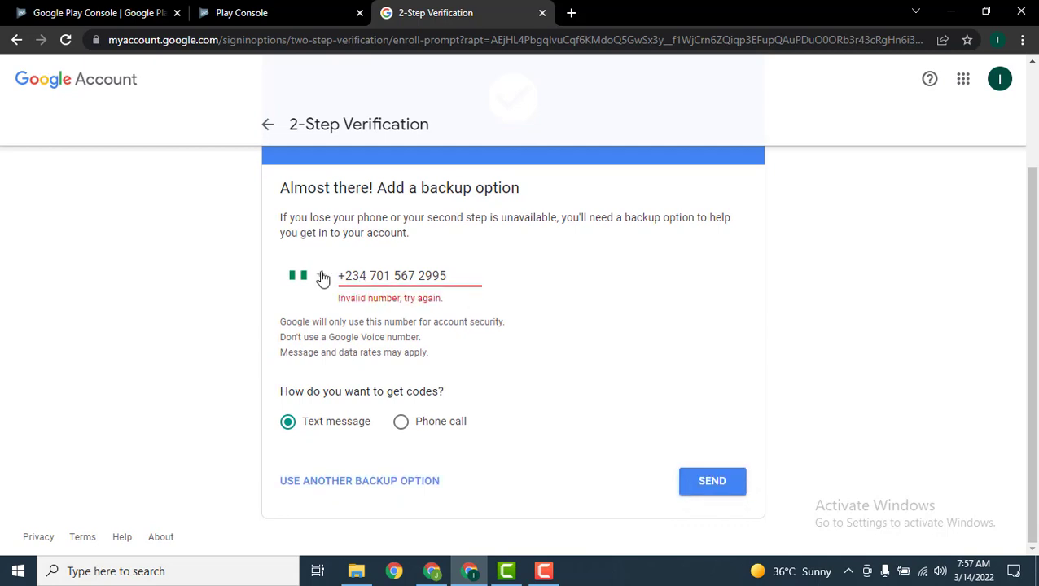
left_click(395, 275)
key("BackSpace")
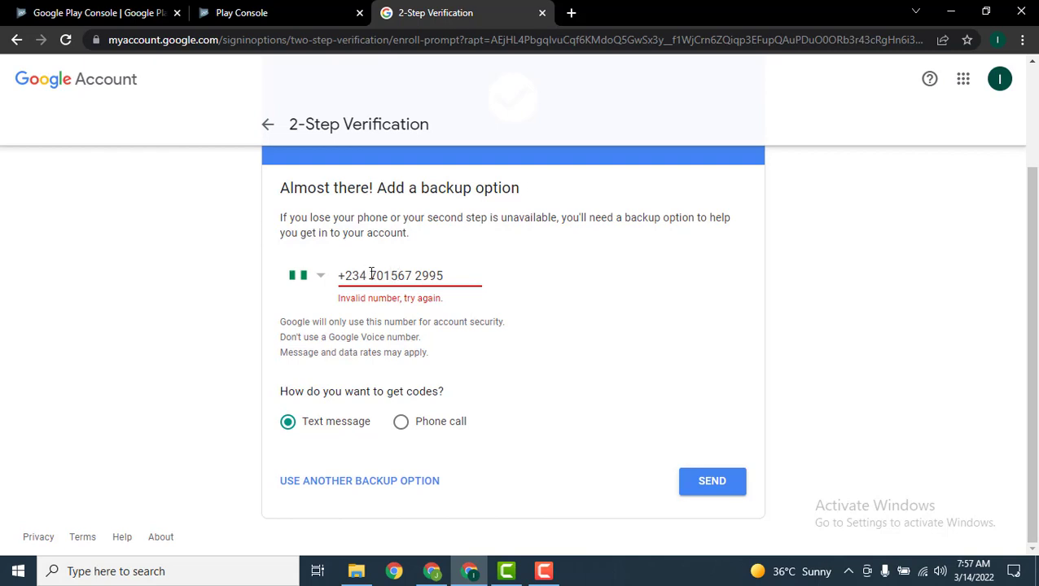
left_click(371, 275)
key("BackSpace")
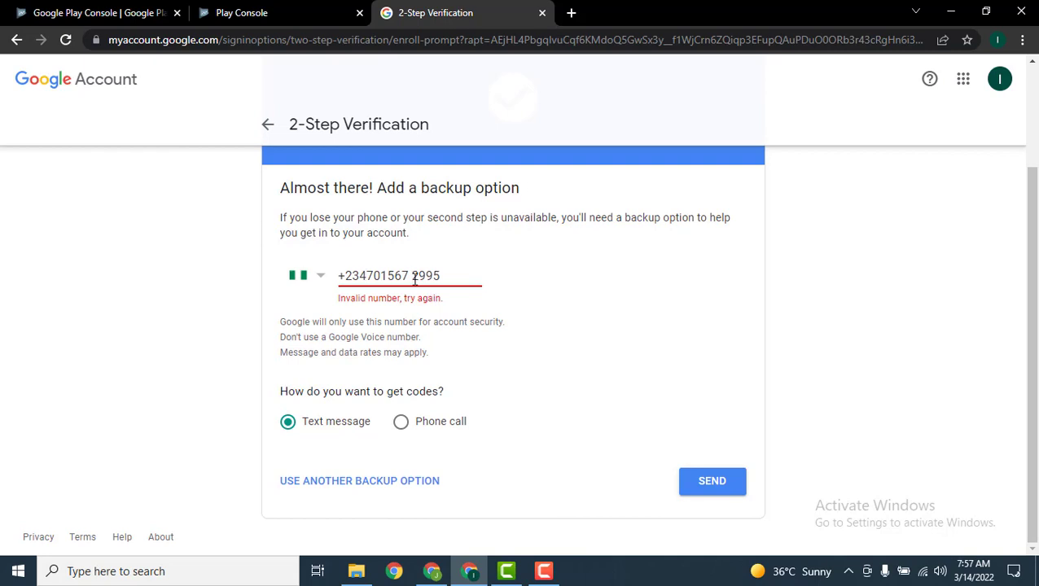
left_click(413, 277)
key("BackSpace")
left_click(715, 491)
left_click(714, 492)
Switch the backup option to backup codes, download them as a text file, and continue.
left_click(349, 485)
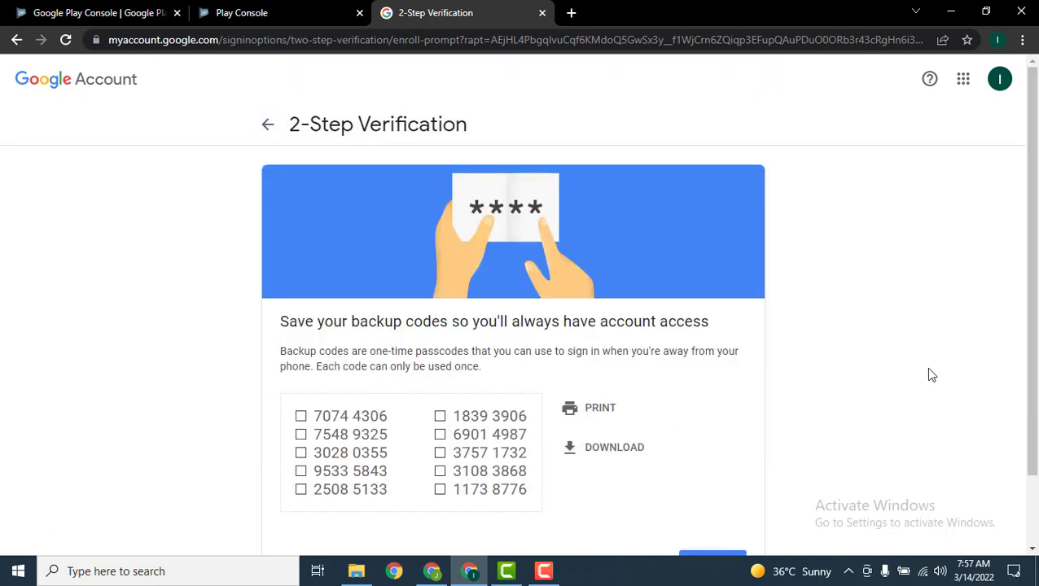
left_click_drag(1032, 342, 1034, 383)
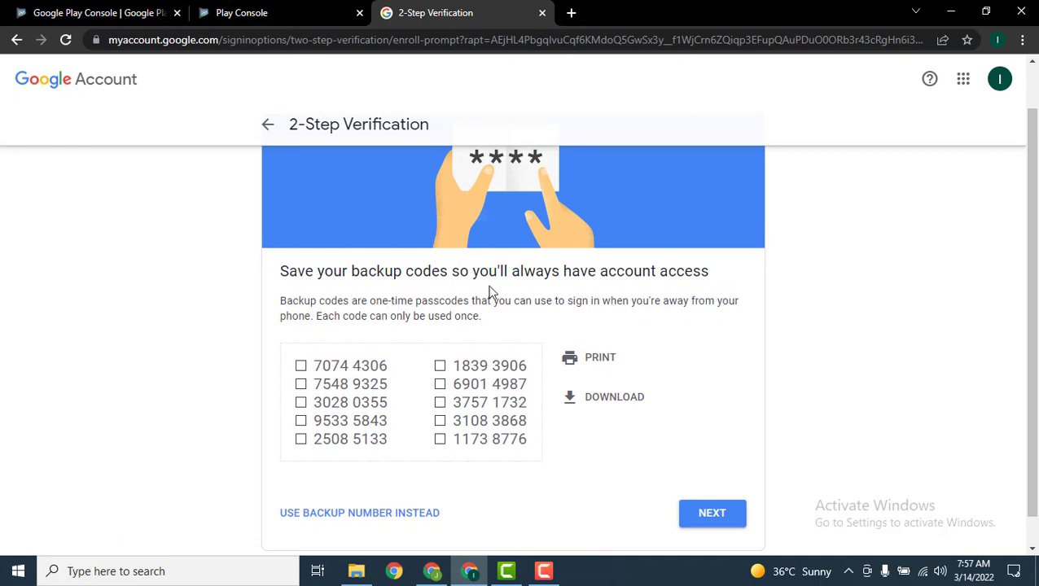
left_click_drag(1028, 385, 1028, 411)
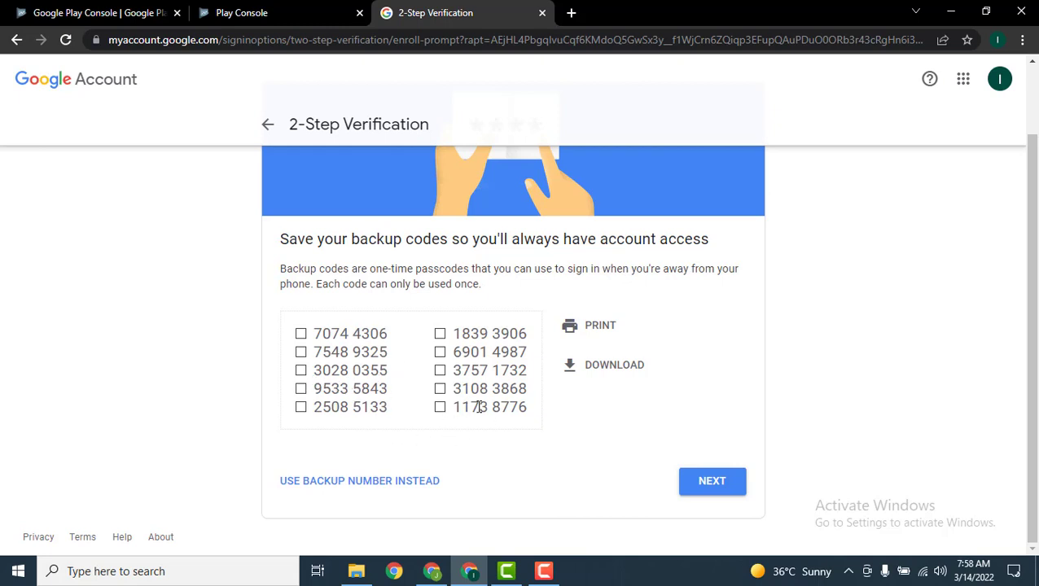
left_click(586, 371)
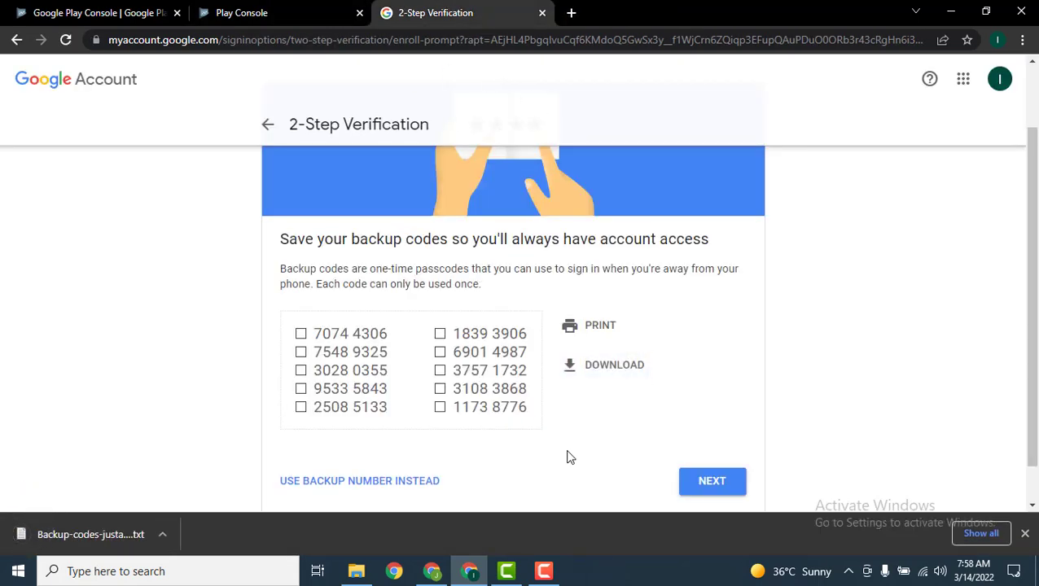
left_click(694, 487)
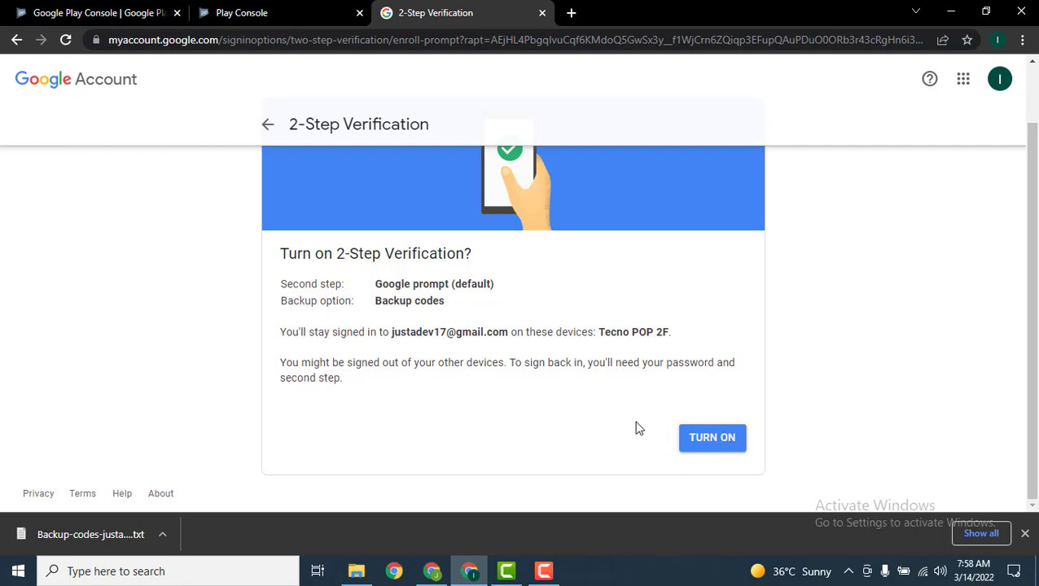
Confirm TURN ON for 2-Step Verification, review its page, then go back to Security.
left_click(712, 440)
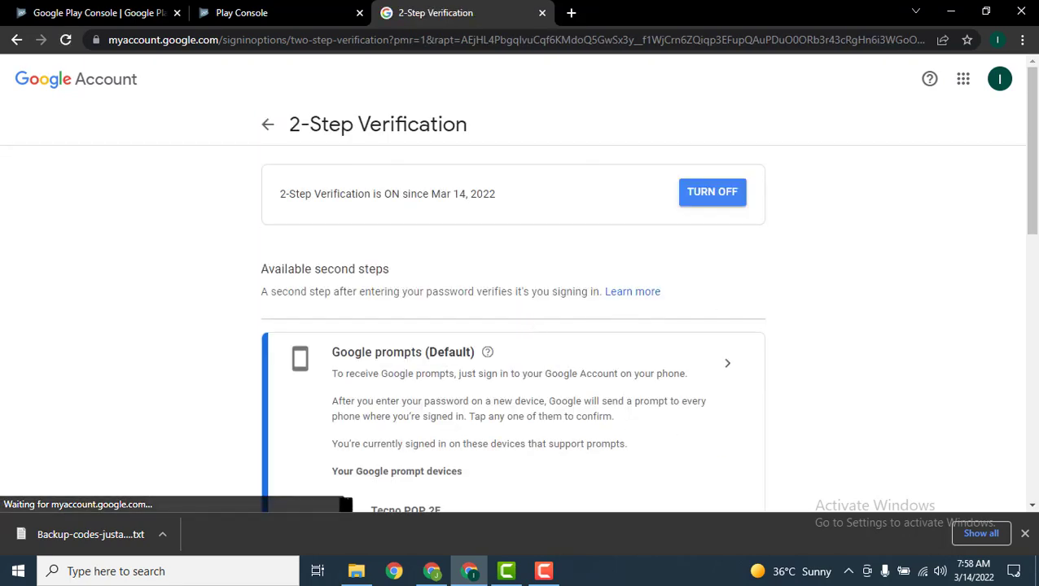
mouse_move(1025, 210)
left_mouse_down()
mouse_move(1011, 353)
mouse_move(1028, 359)
mouse_move(1026, 443)
mouse_move(1034, 206)
left_mouse_up()
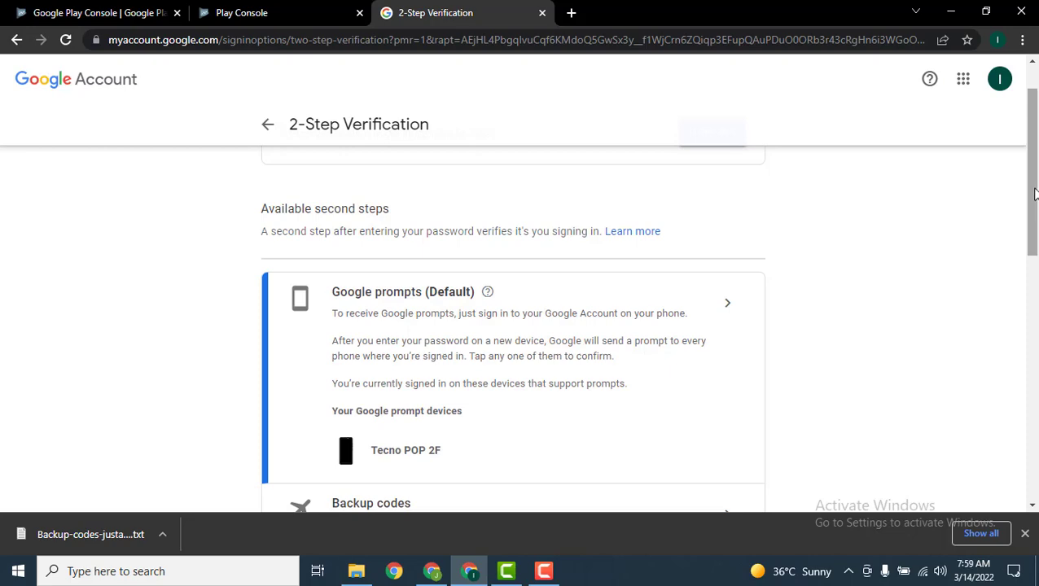
mouse_move(1036, 194)
left_mouse_down()
mouse_move(1021, 303)
mouse_move(1030, 201)
left_mouse_up()
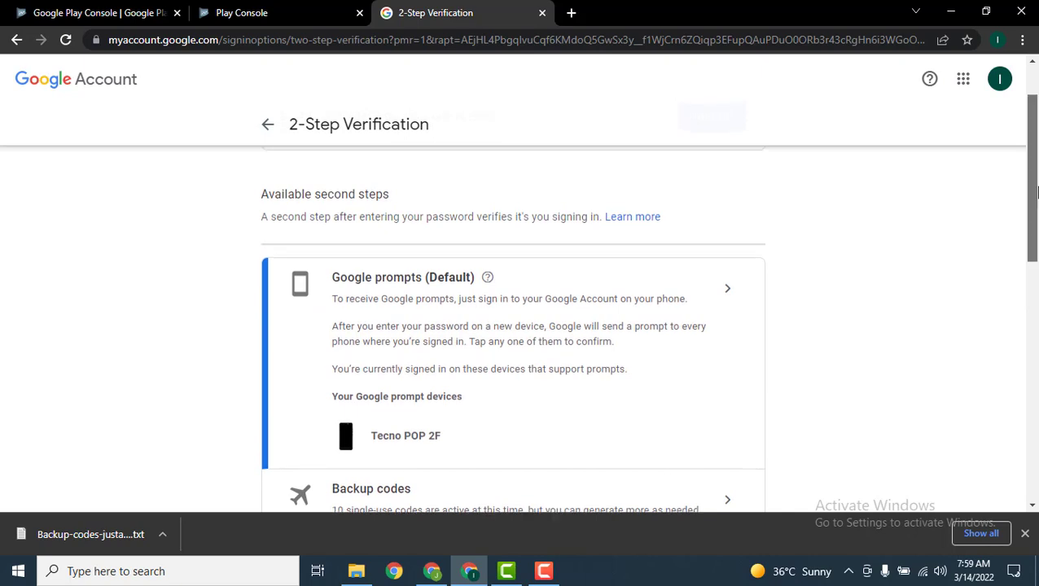
left_click_drag(1030, 202, 1034, 167)
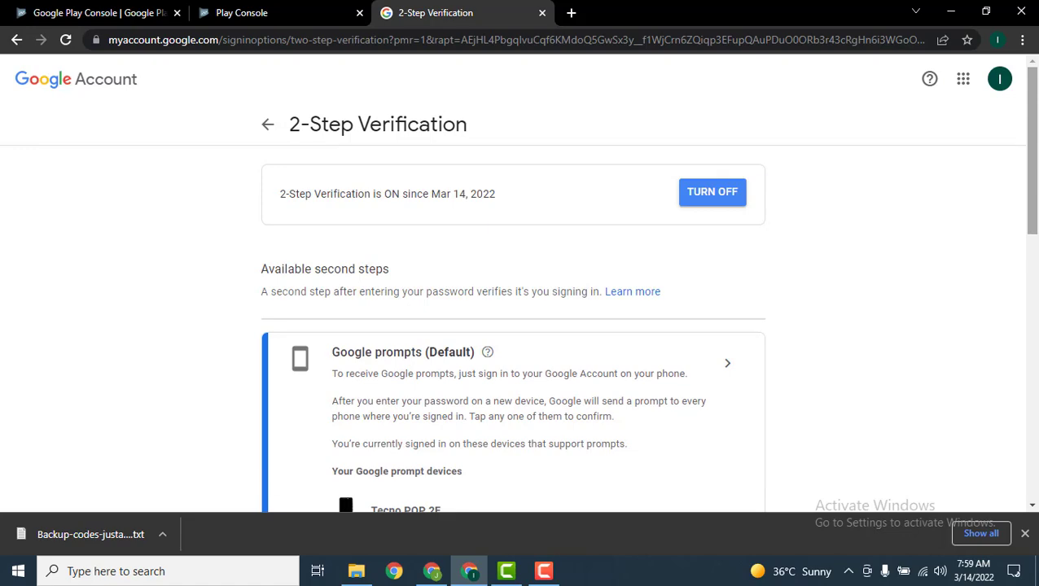
left_click_drag(1035, 181, 1026, 146)
left_click(272, 129)
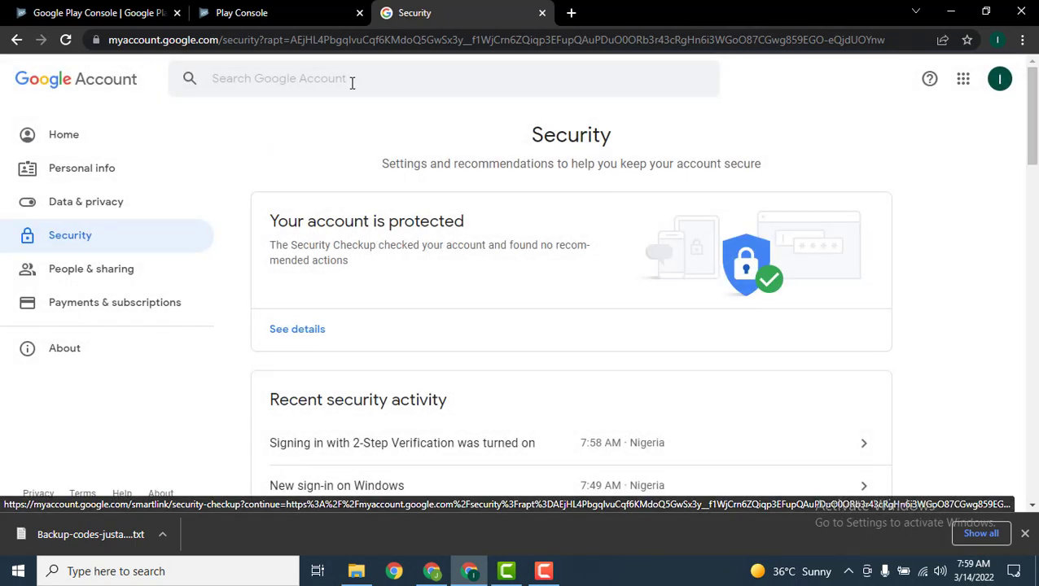
Reload the Play Console signup page so the enabled 2-step verification is recognised.
left_click(280, 16)
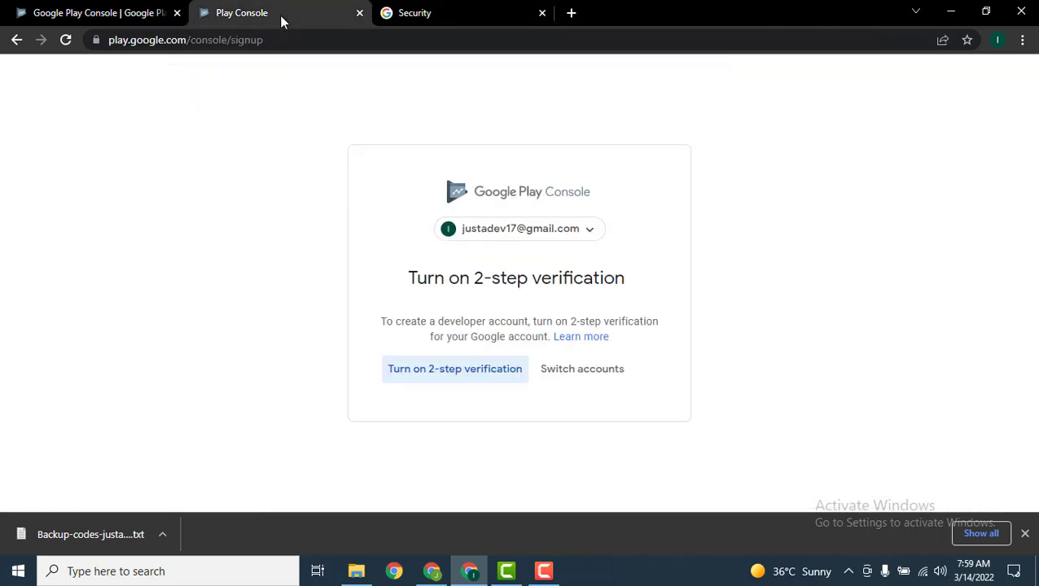
left_click(66, 40)
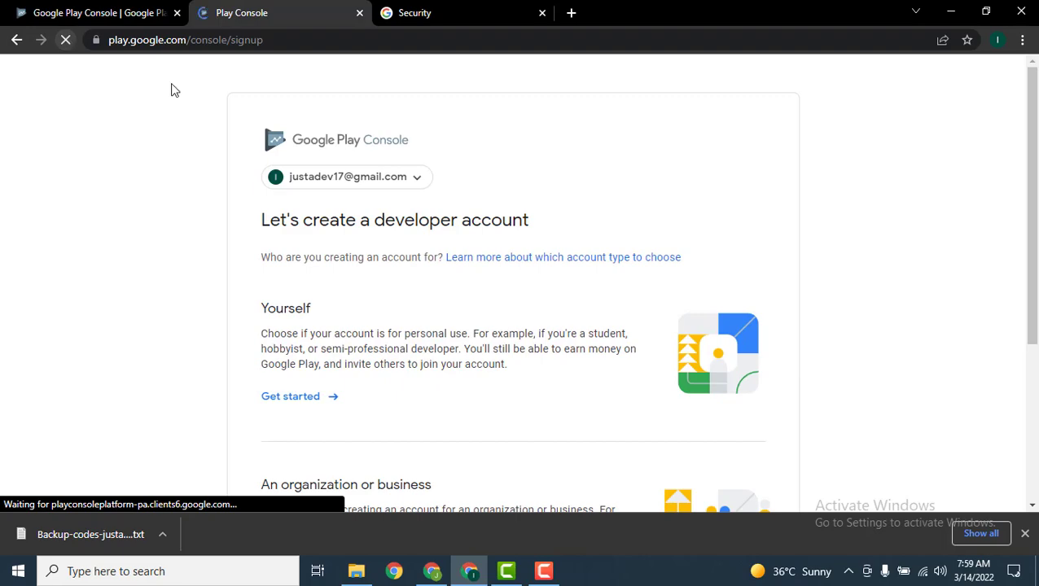
scroll(985, 218, "down", 3)
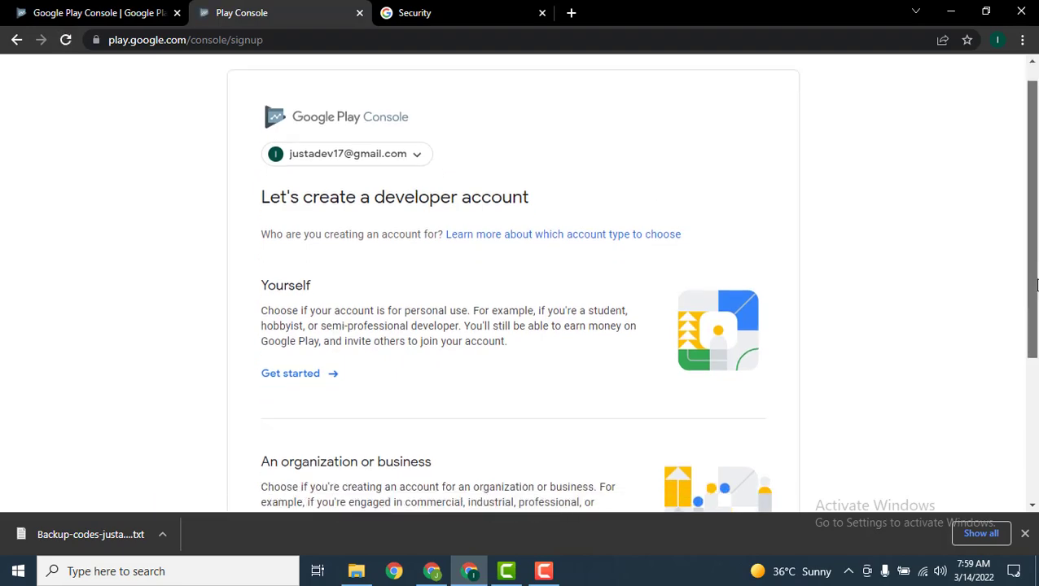
scroll(1014, 285, "up", 3)
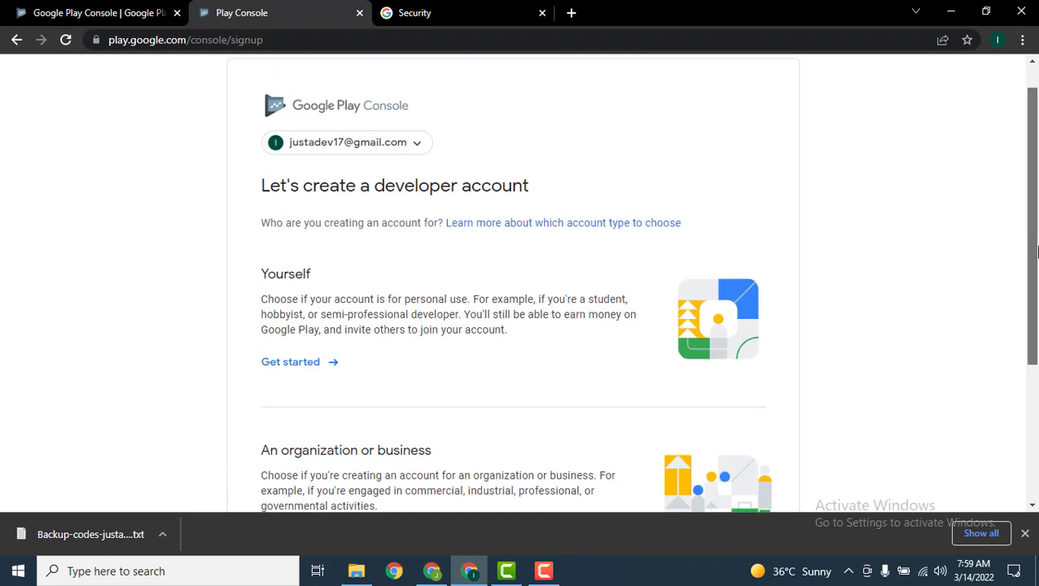
scroll(1028, 203, "up", 1)
left_click_drag(1027, 218, 1023, 179)
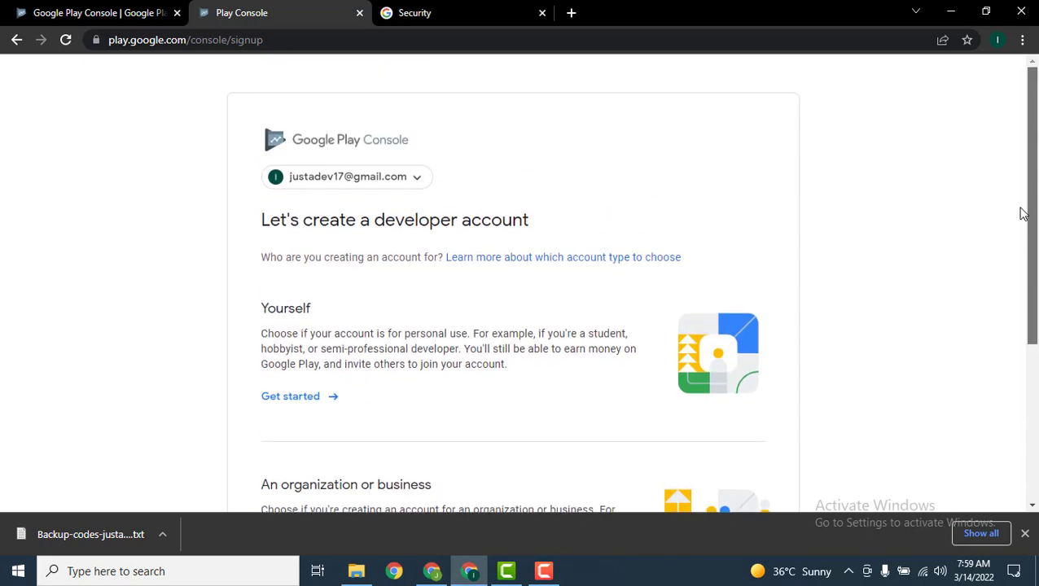
scroll(1028, 214, "down", 1)
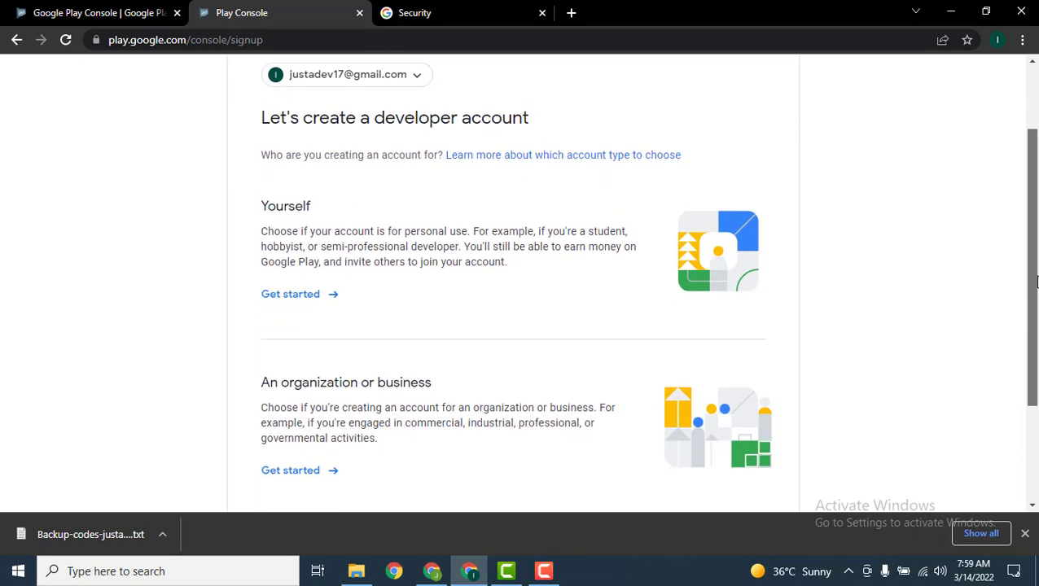
left_click(543, 574)
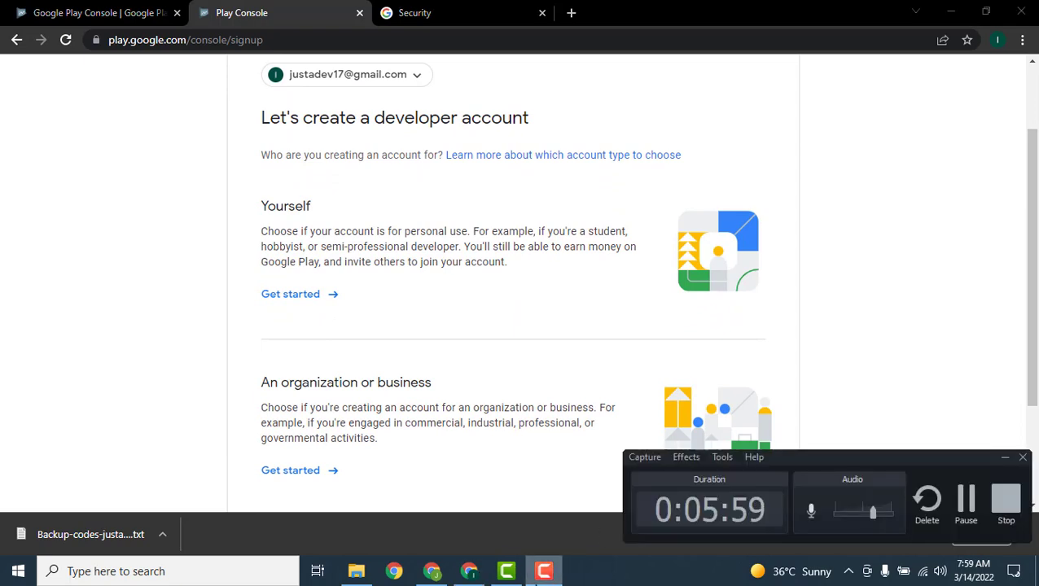
left_click(568, 494)
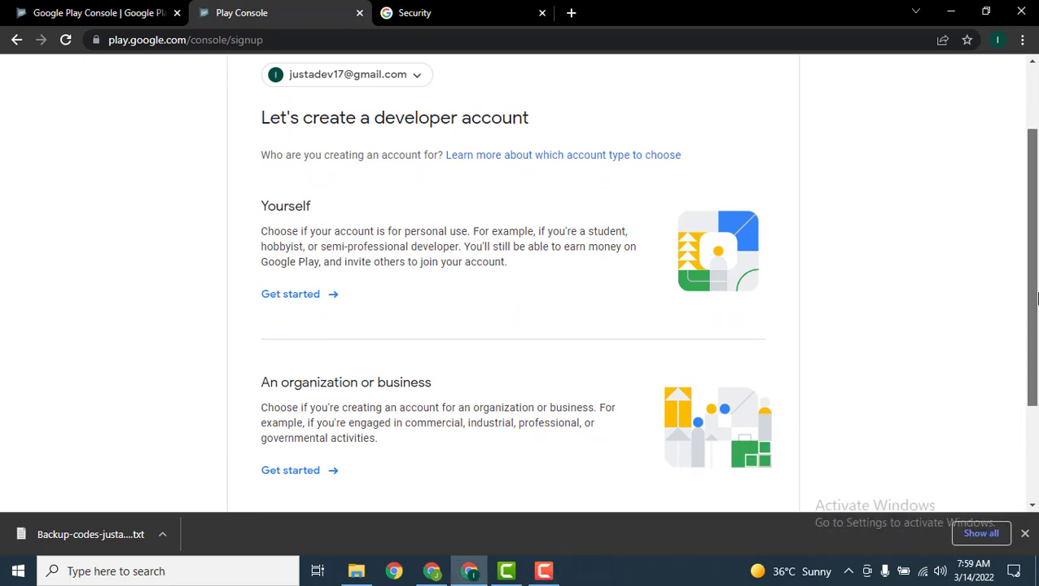
scroll(998, 301, "up", 1)
scroll(989, 392, "down", 3)
scroll(990, 343, "up", 2)
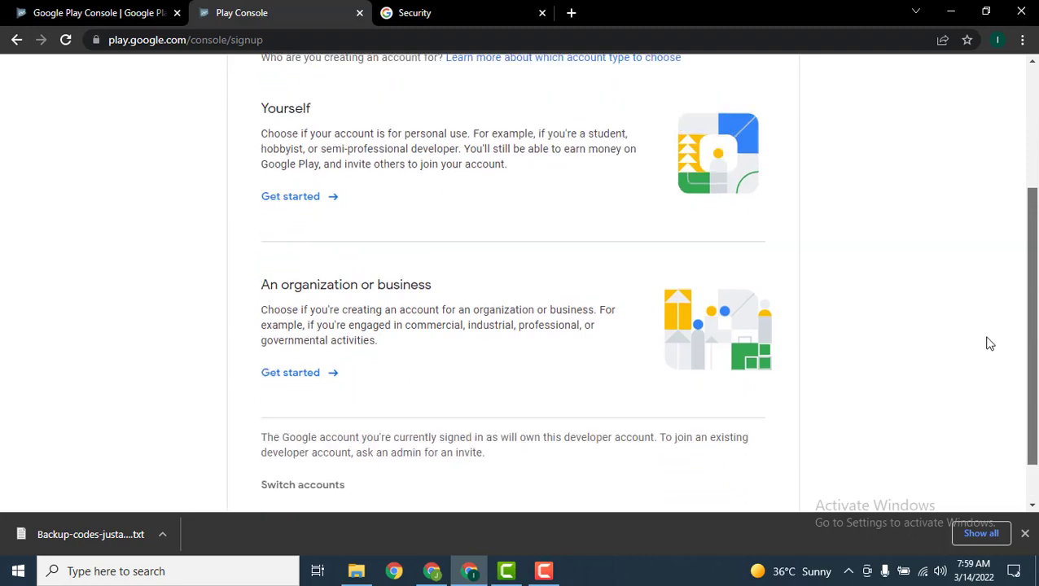
scroll(992, 366, "down", 2)
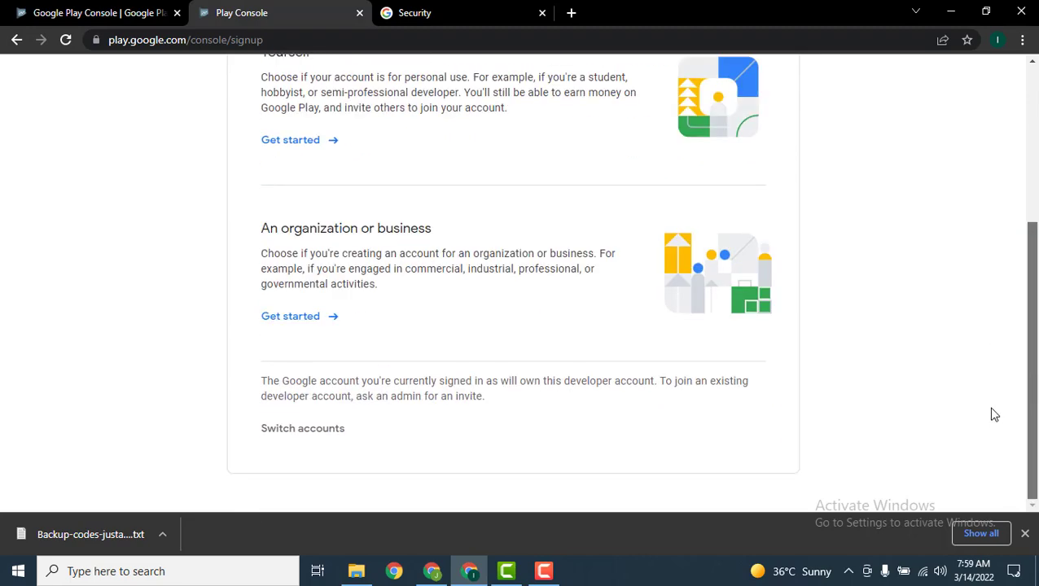
scroll(995, 399, "up", 2)
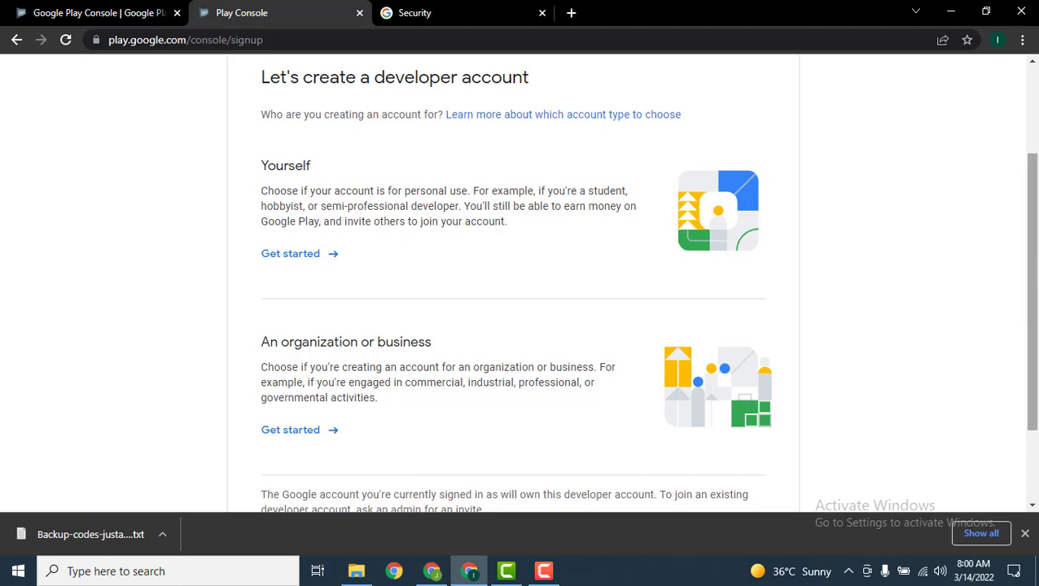
scroll(737, 298, "down", 2)
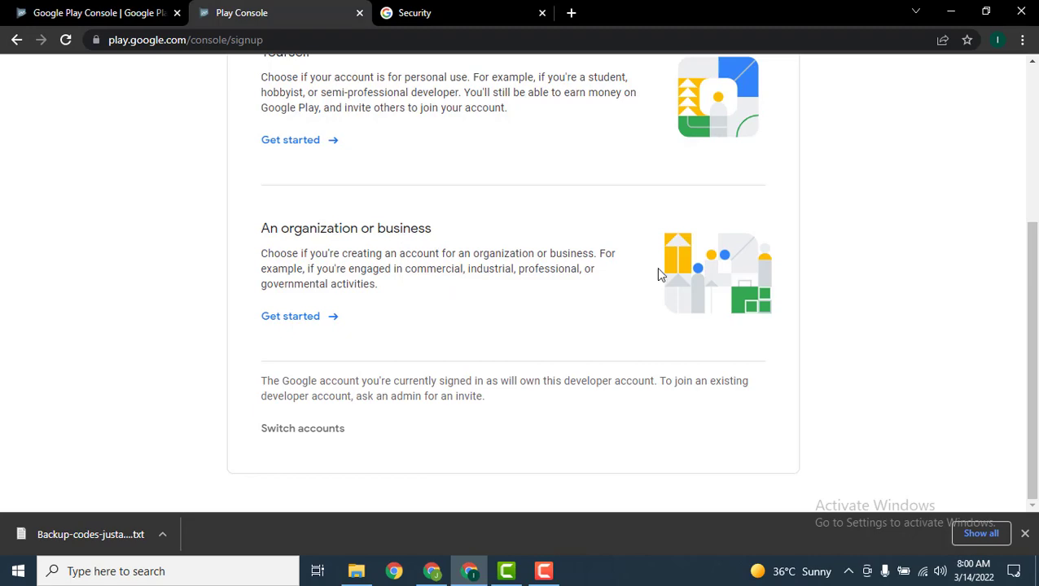
left_click_drag(1035, 296, 1035, 191)
left_click_drag(1034, 231, 1002, 406)
scroll(1016, 237, "up", 1)
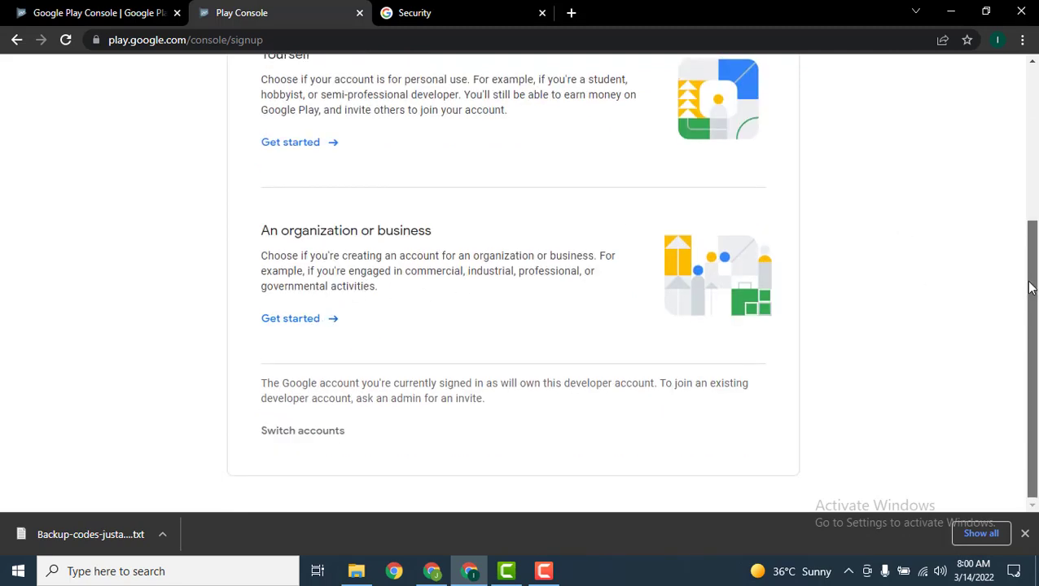
scroll(1033, 223, "up", 3)
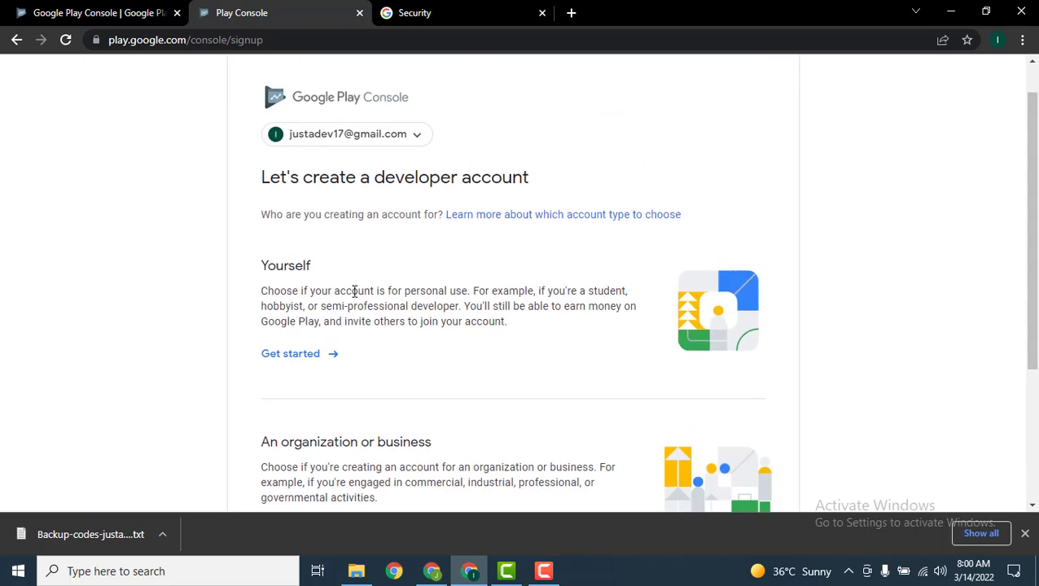
Start a developer account for Yourself, select the Developer name field, then return to Security.
left_click(305, 356)
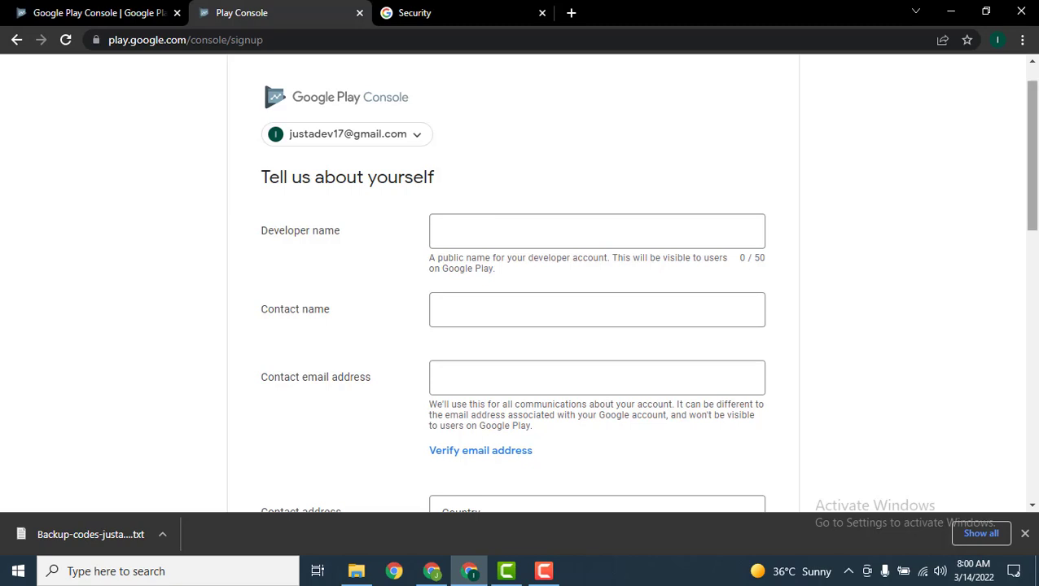
scroll(1021, 197, "down", 4)
scroll(1006, 302, "up", 5)
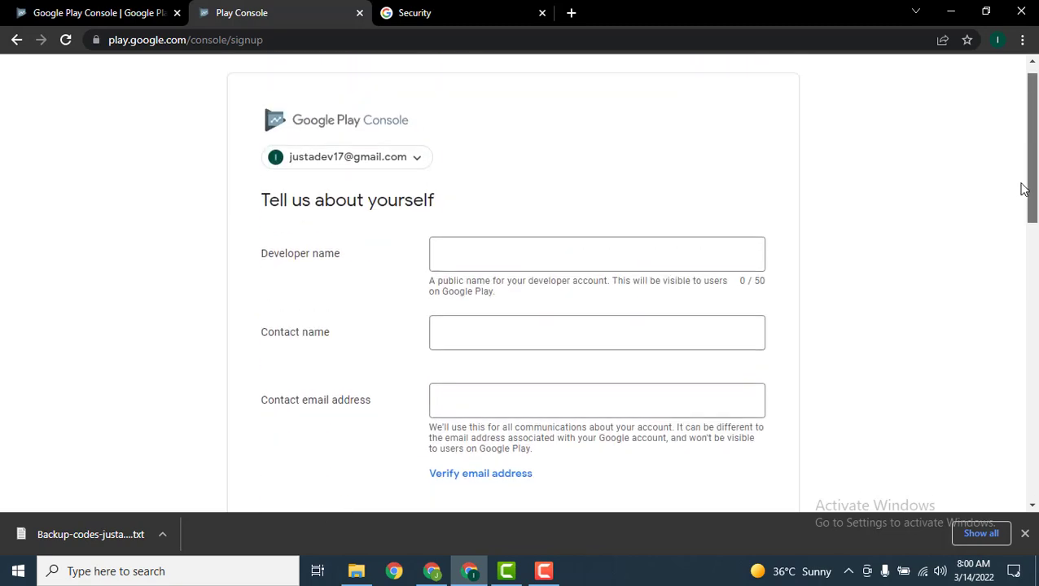
left_click(649, 265)
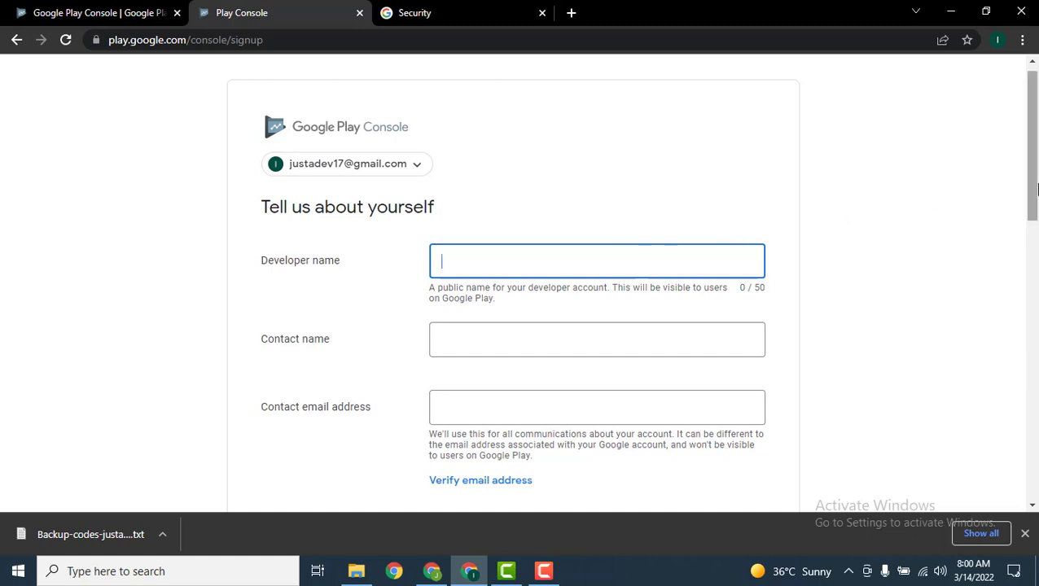
left_click(498, 10)
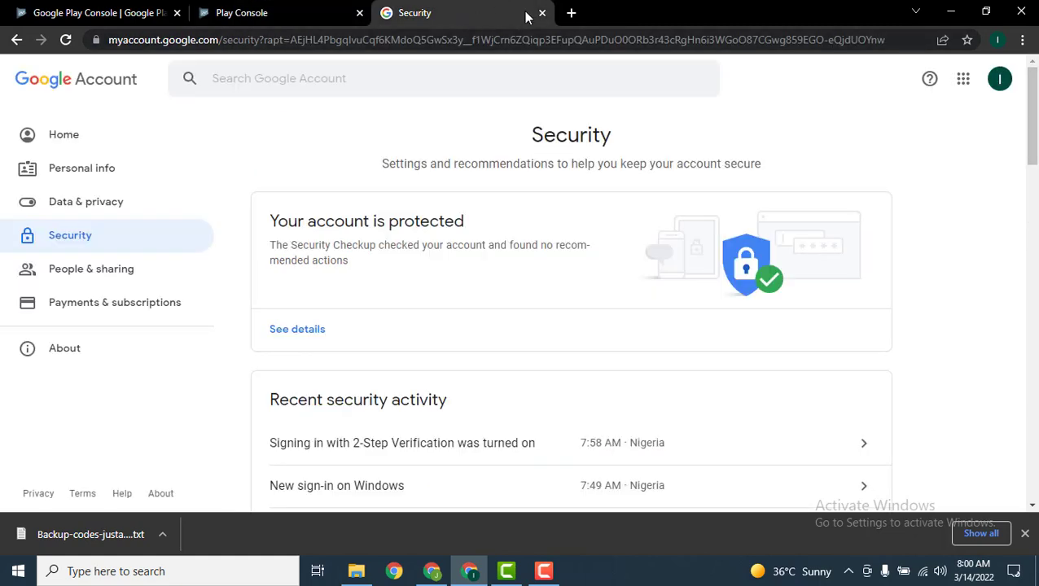
Search 'play store' in a new tab and open Google Play.
left_click(571, 12)
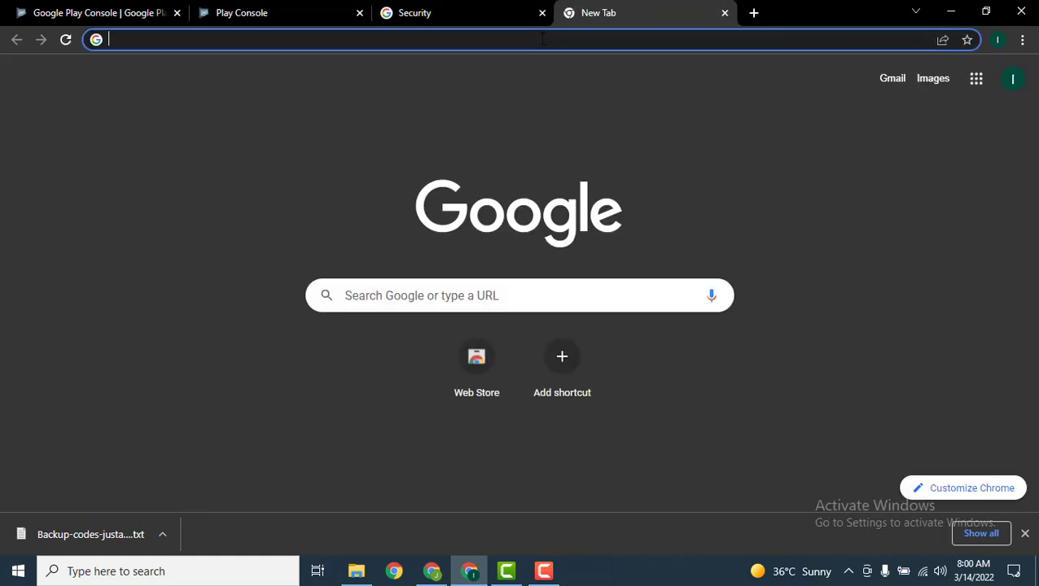
type("play")
key("Down")
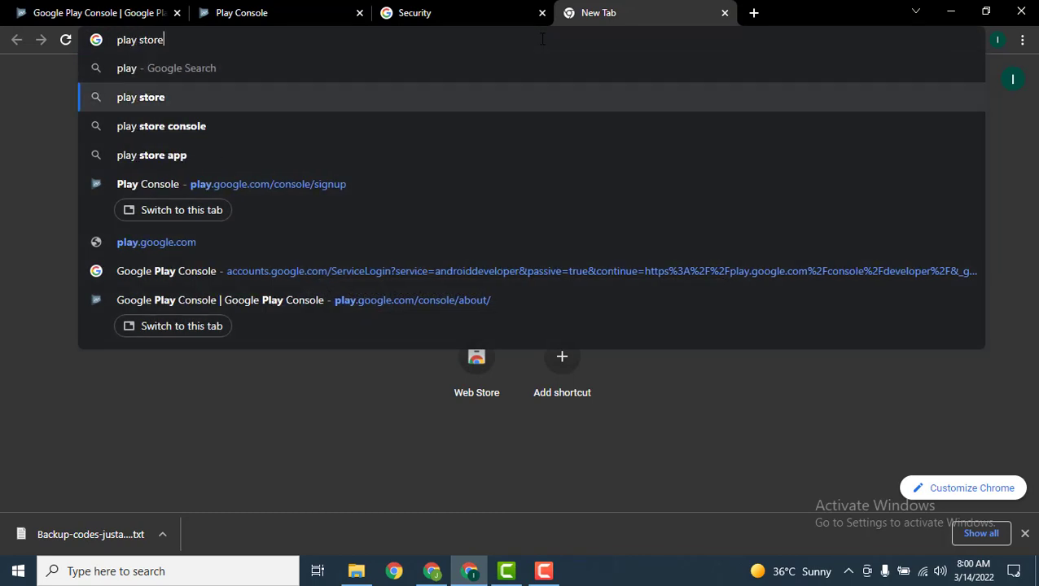
key("Return")
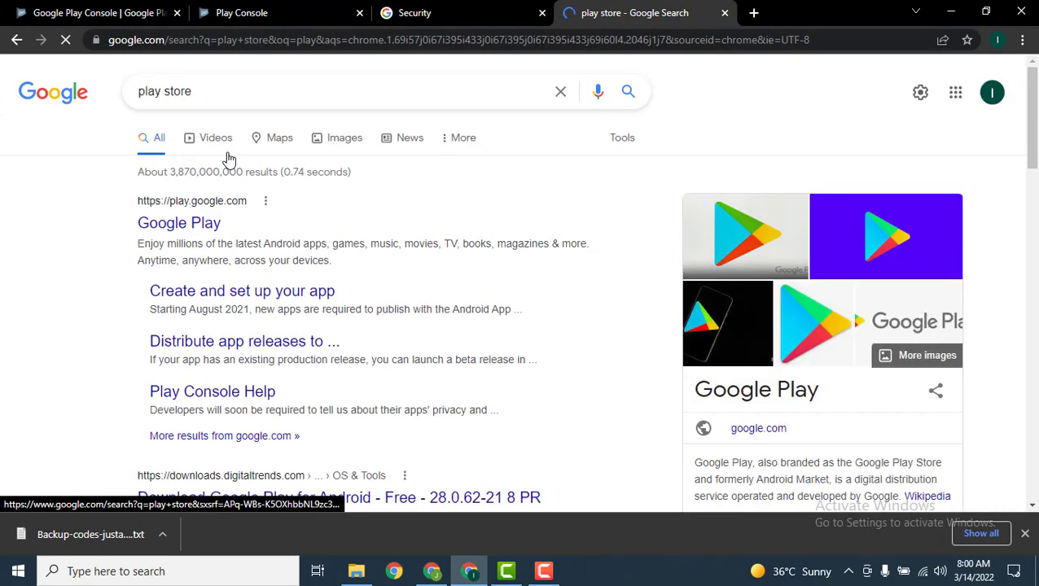
left_click(167, 235)
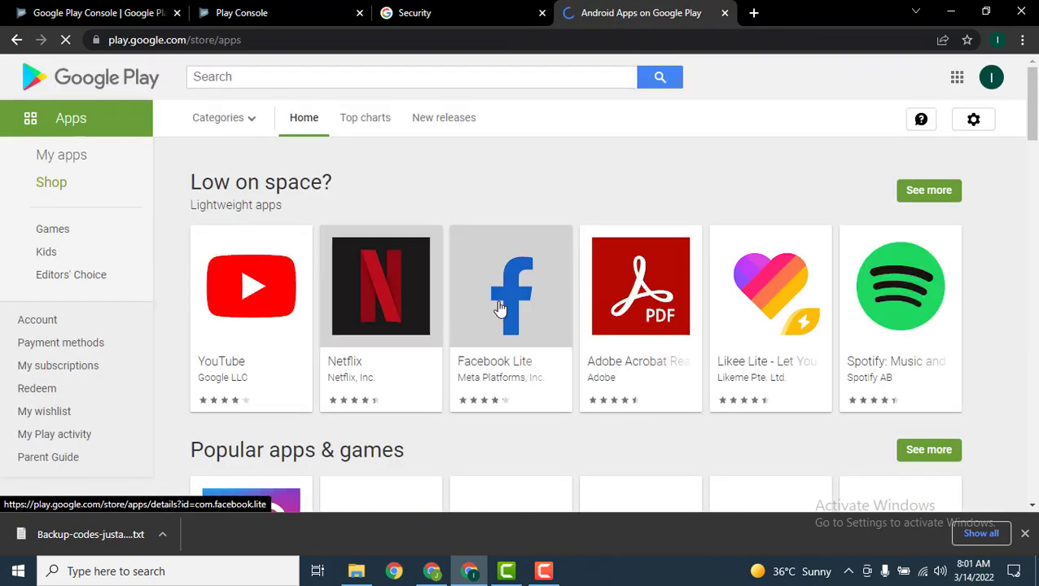
Go from the Facebook Lite listing to Meta Platforms, Inc.'s developer page, then back to Play Console.
left_click(505, 306)
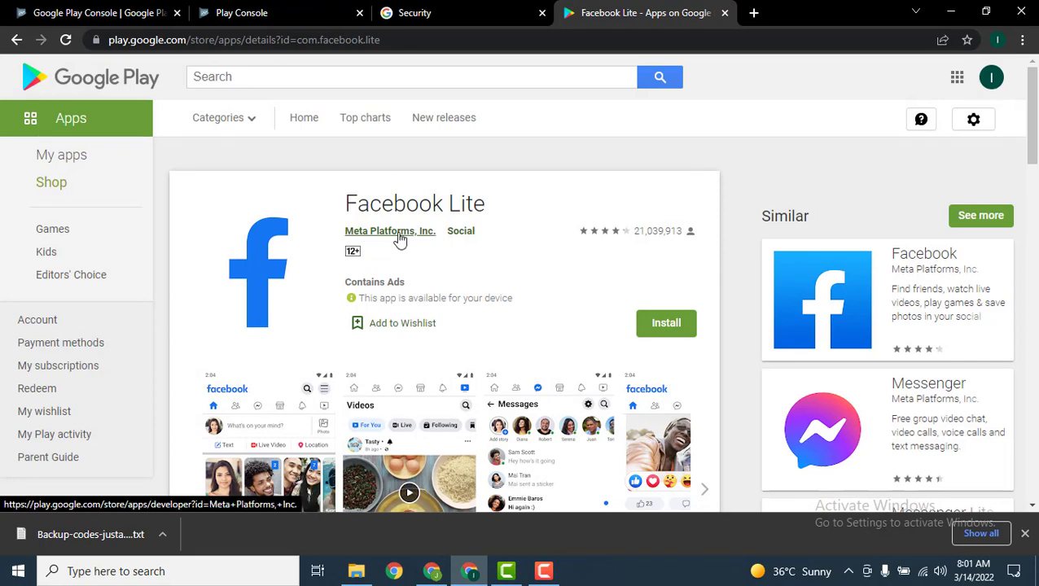
left_click(399, 236)
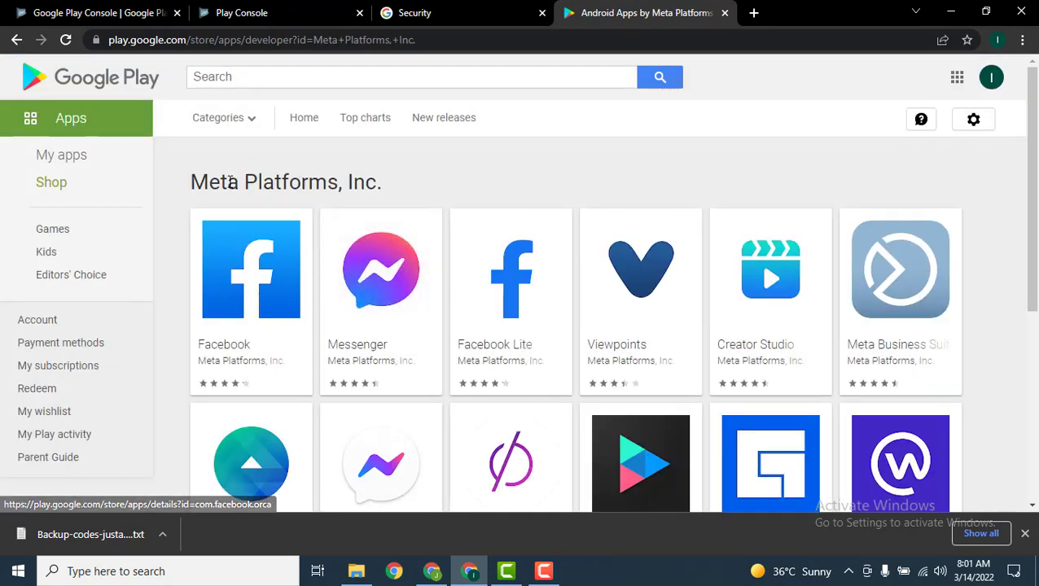
left_click(248, 12)
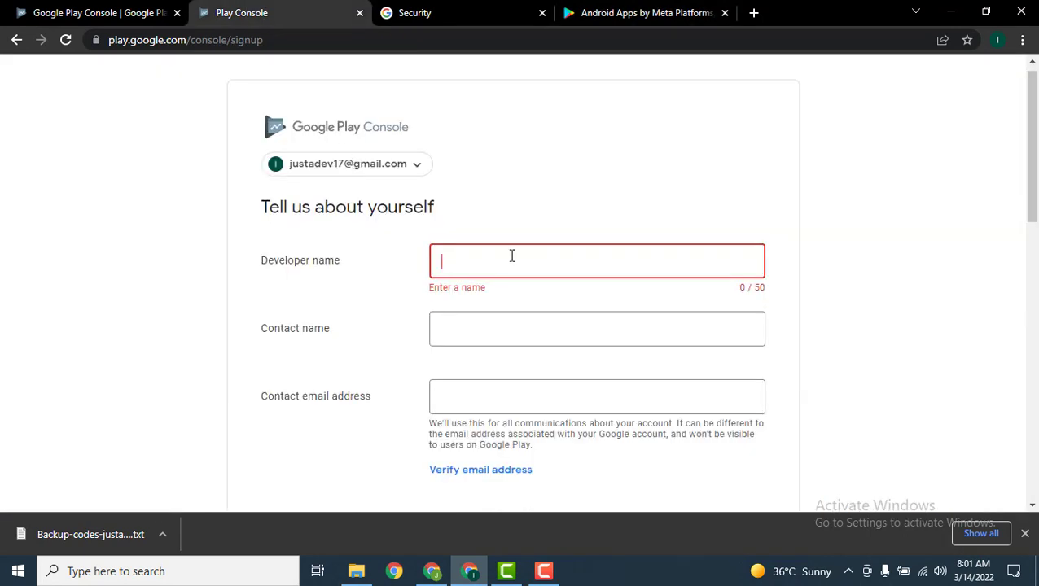
left_click(600, 12)
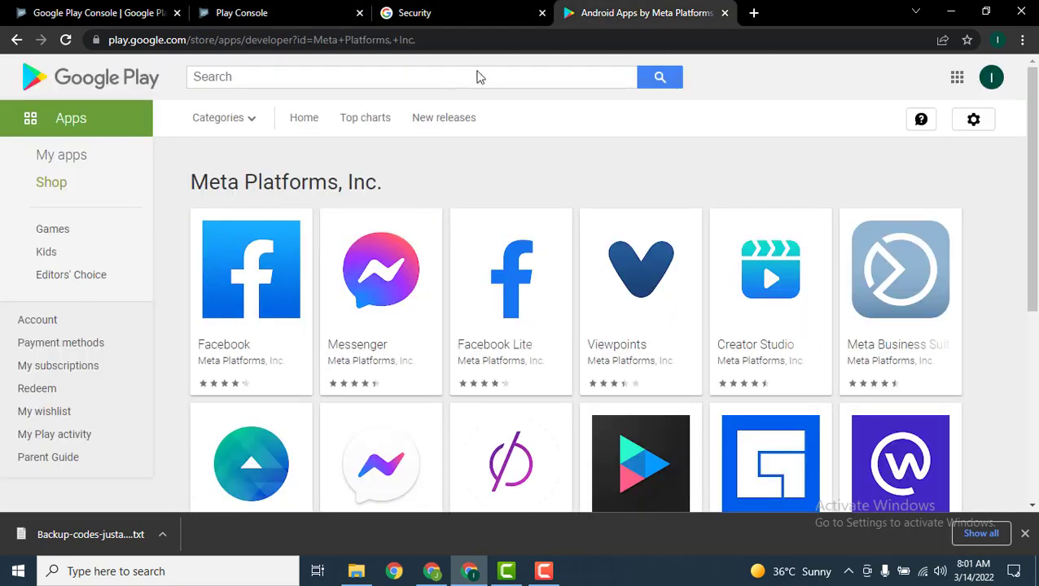
left_click(259, 10)
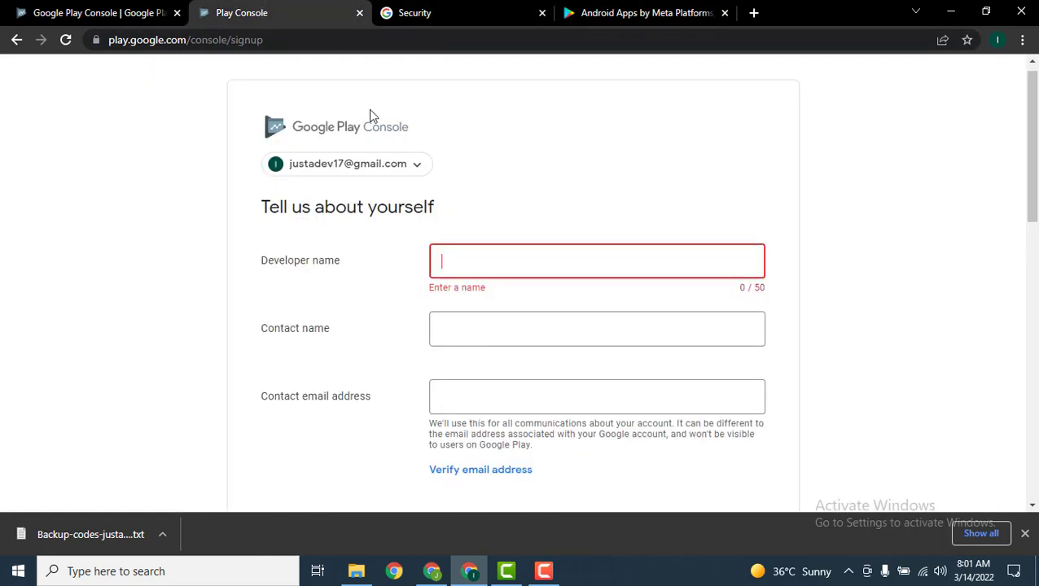
Enter CLEVER DEVELOPERS as the developer name.
left_click(467, 263)
type("CLEY")
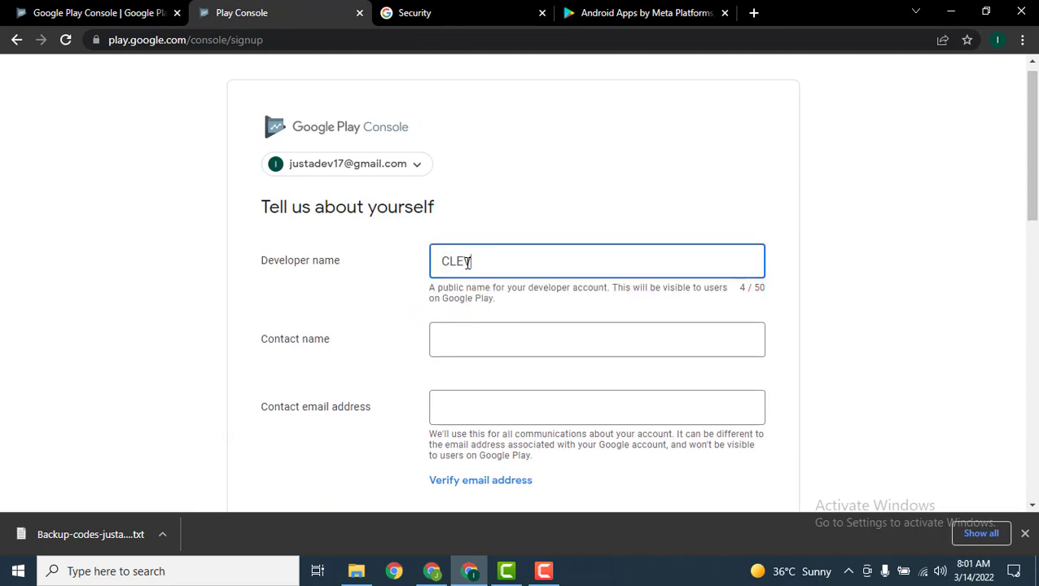
type("ER DEVE")
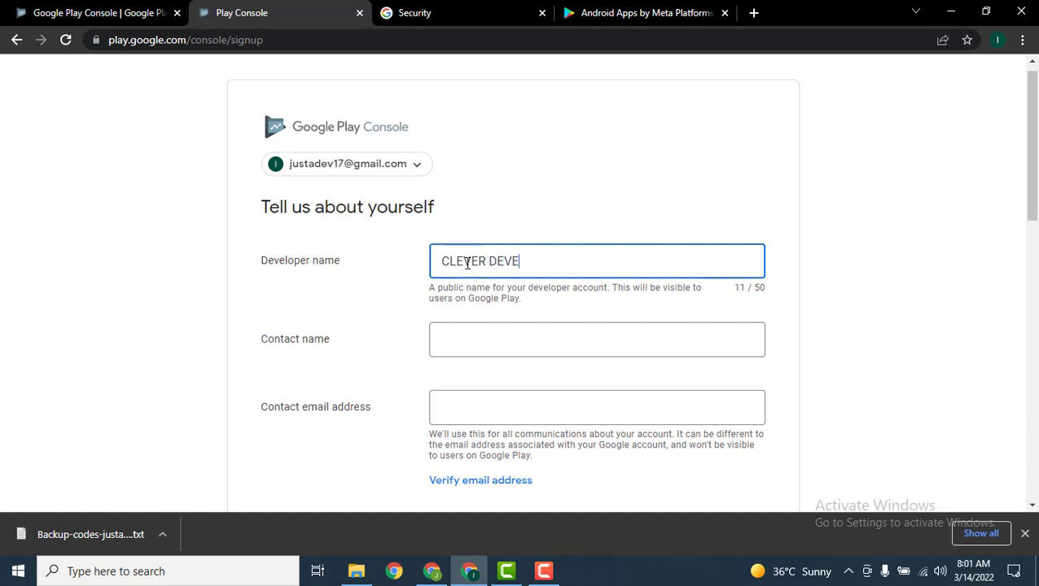
type("LOPER")
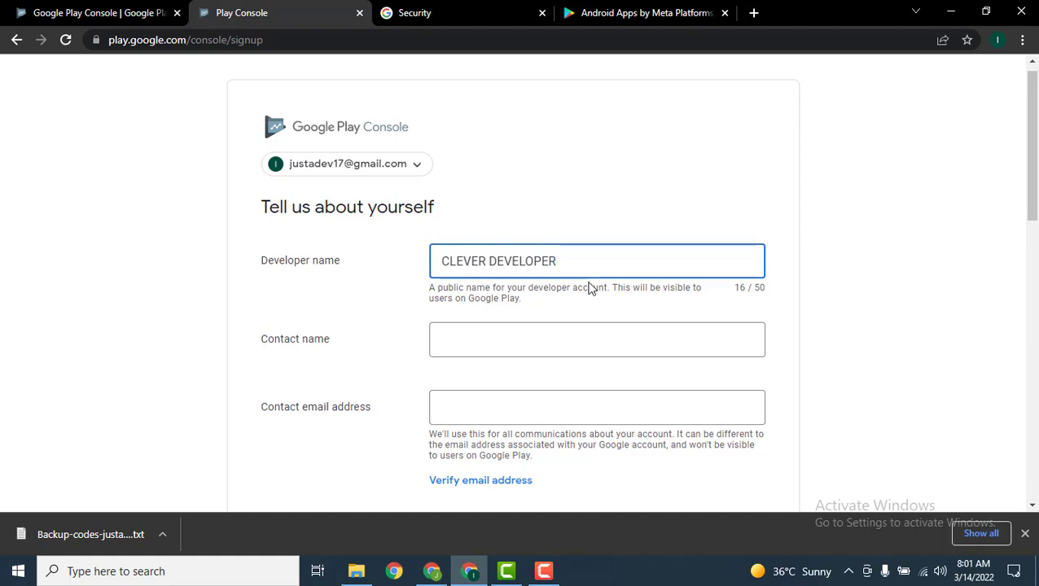
type("S")
Fill in the contact's full name, then switch to the Google Account security page.
left_click(511, 355)
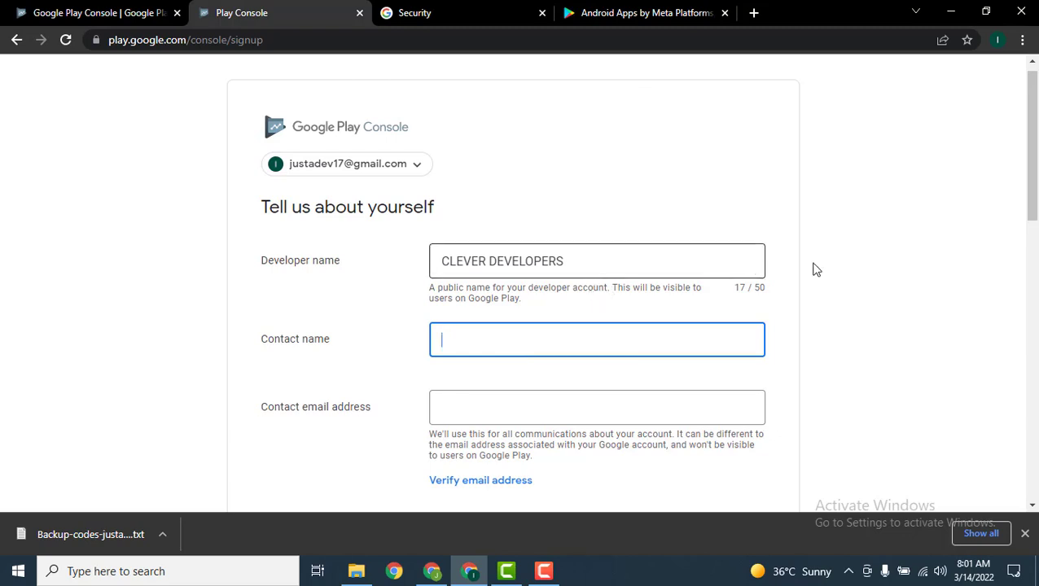
left_click_drag(1031, 197, 1031, 236)
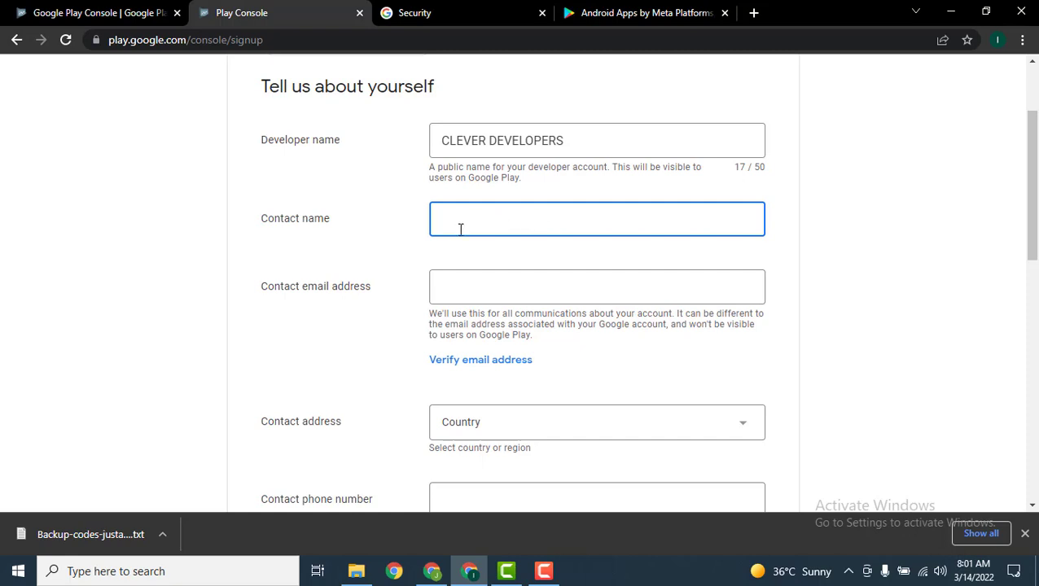
left_click(505, 279)
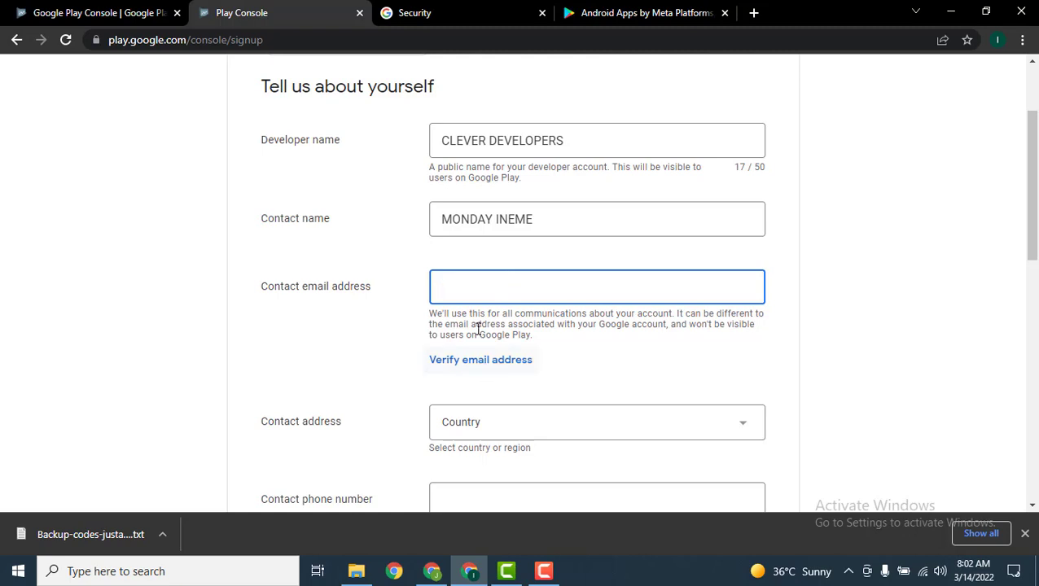
left_click(469, 6)
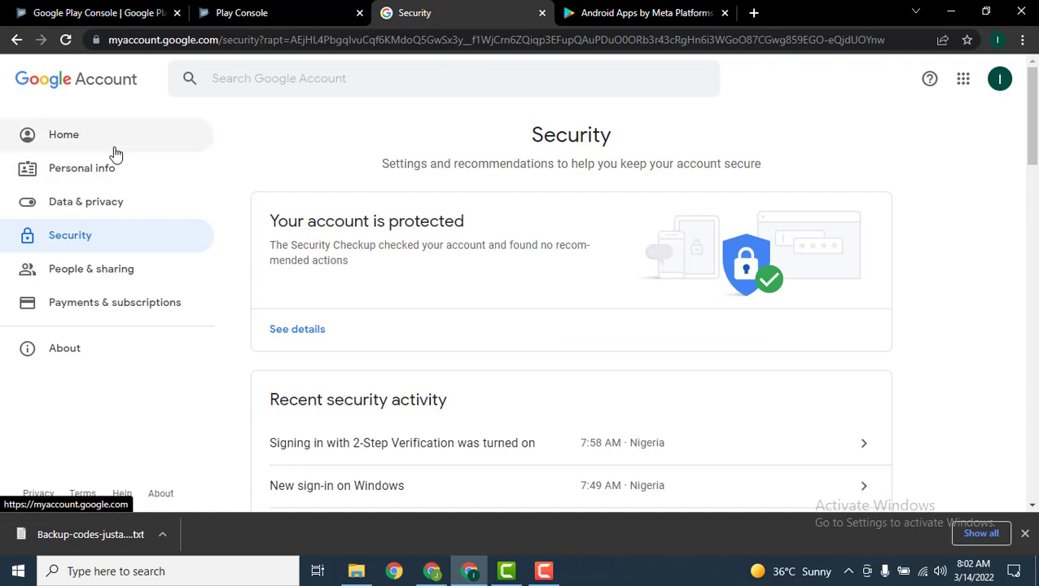
In Gmail, open the '2-Step Verification turned on' email and select its recipient address.
left_click(958, 83)
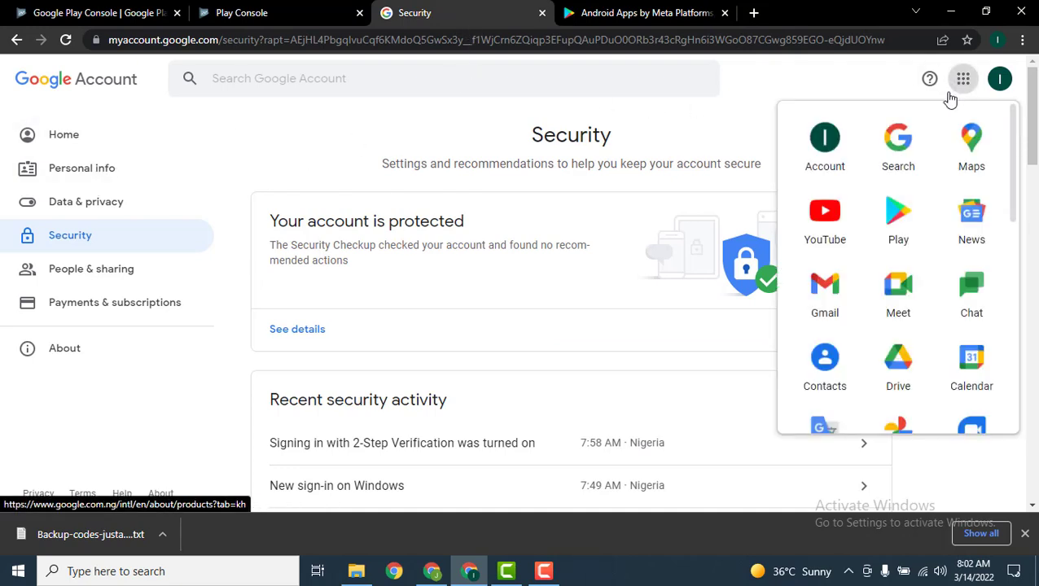
left_click(825, 297)
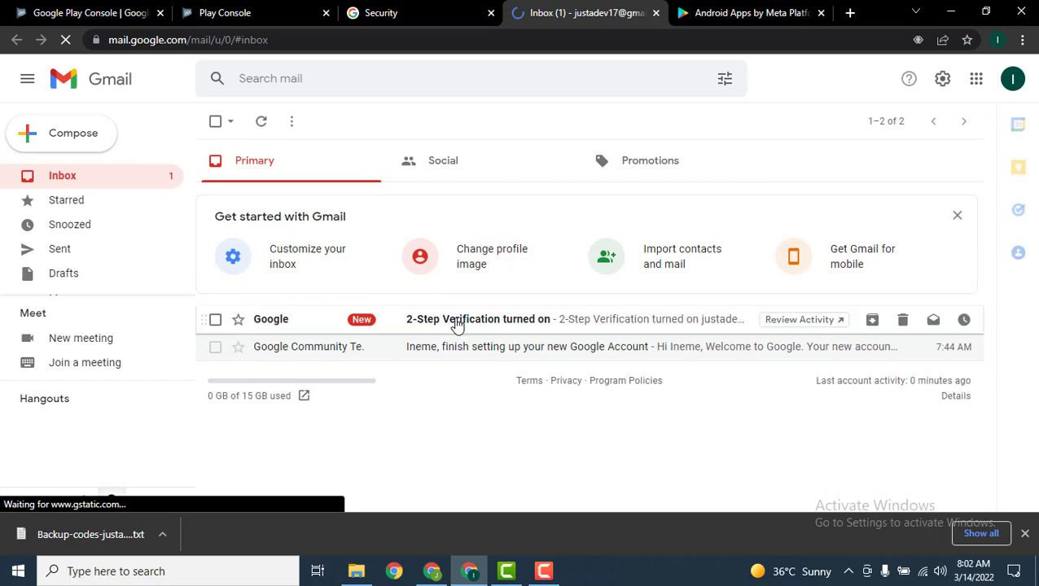
left_click(450, 327)
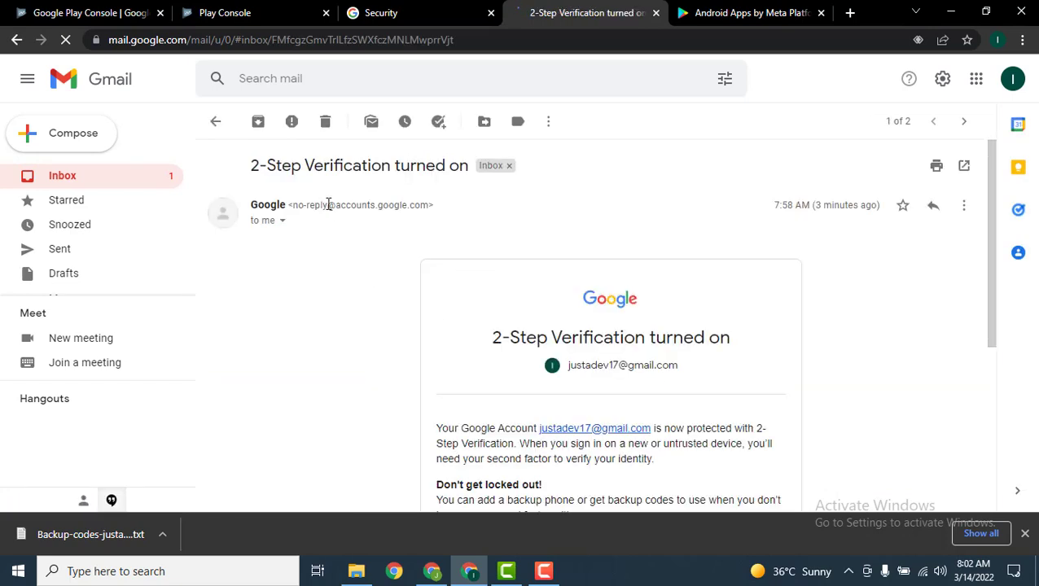
left_click(281, 223)
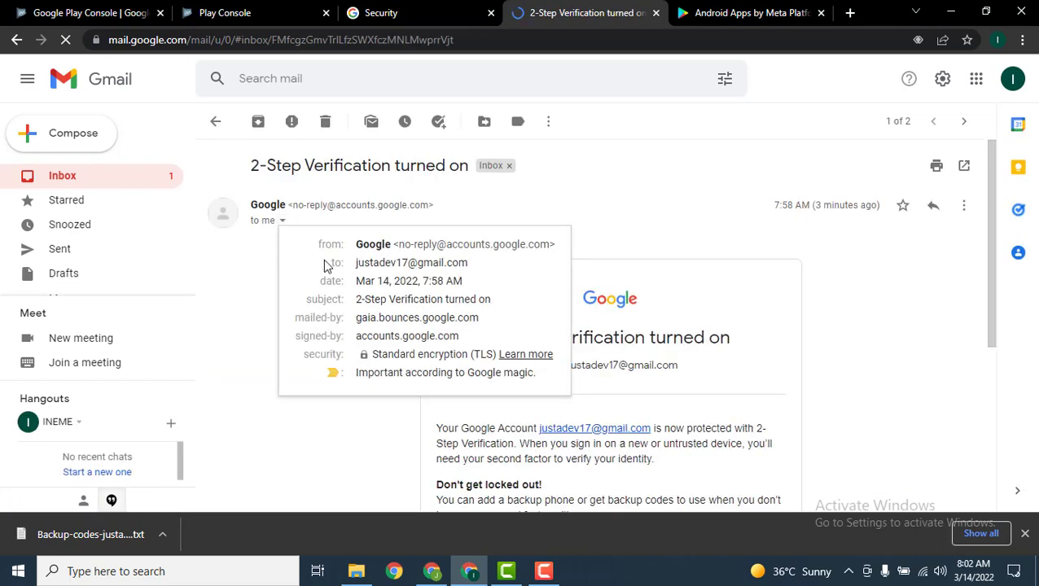
left_click_drag(354, 264, 466, 266)
key("ctrl+c")
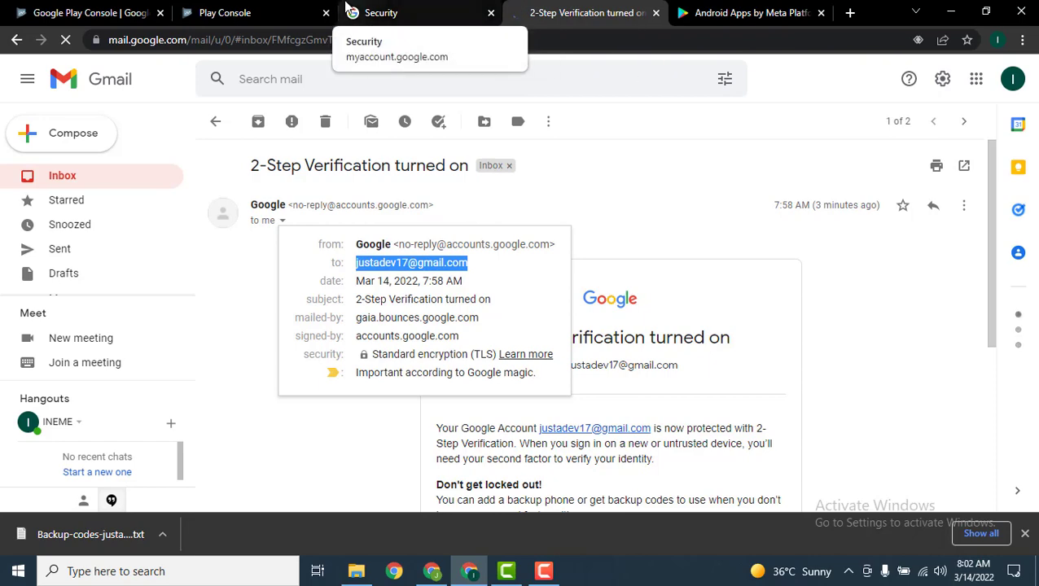
left_click(302, 11)
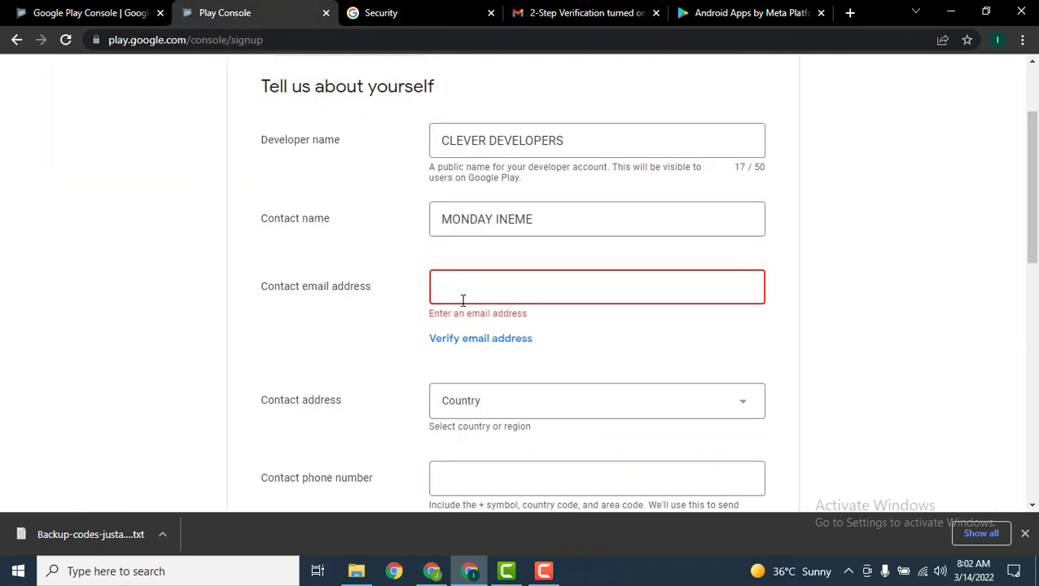
Paste the account's e-mail as Contact email address and verify it.
key("ctrl+v")
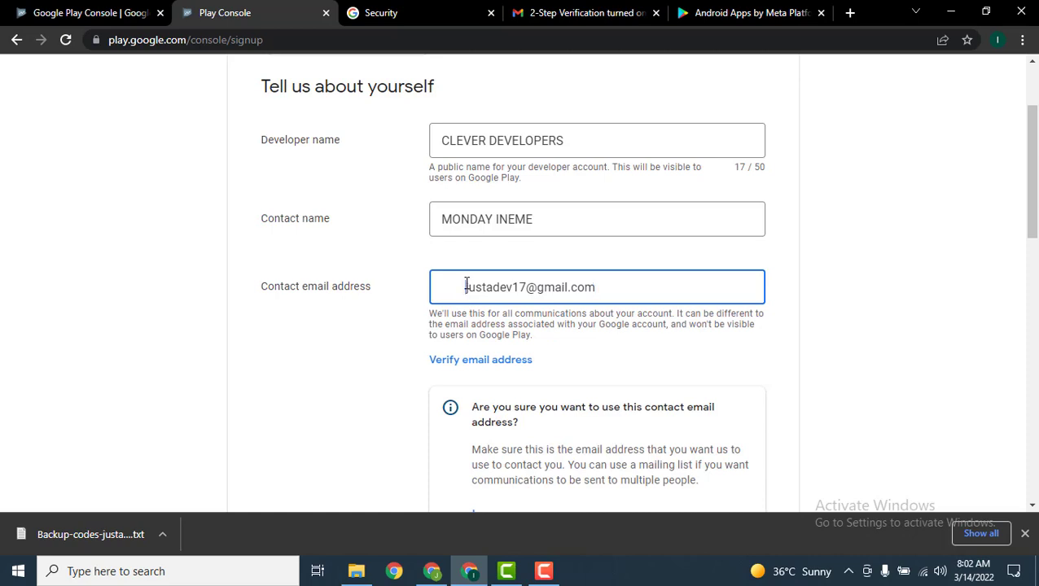
key("BackSpace")
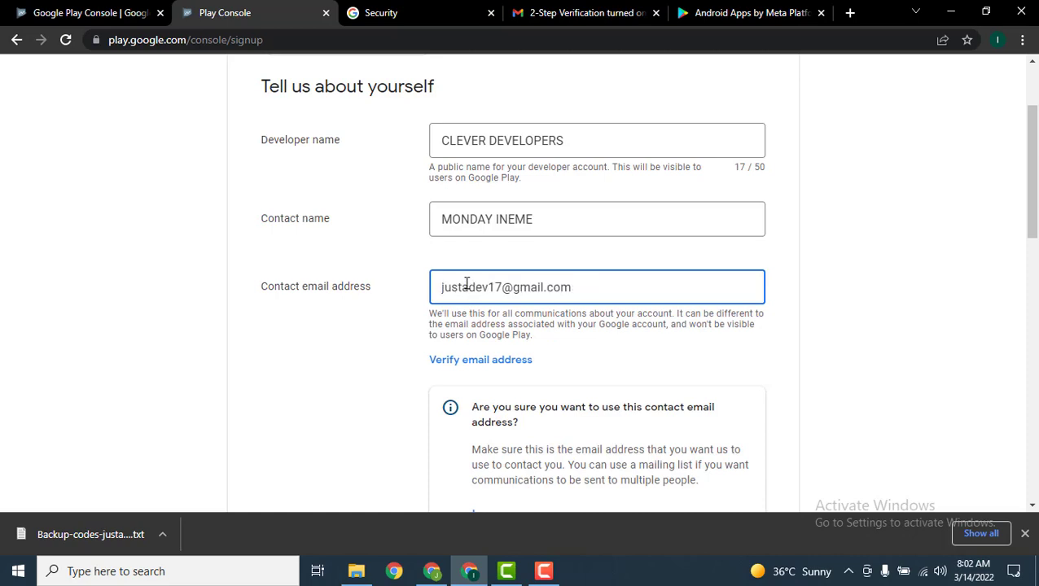
left_click(482, 361)
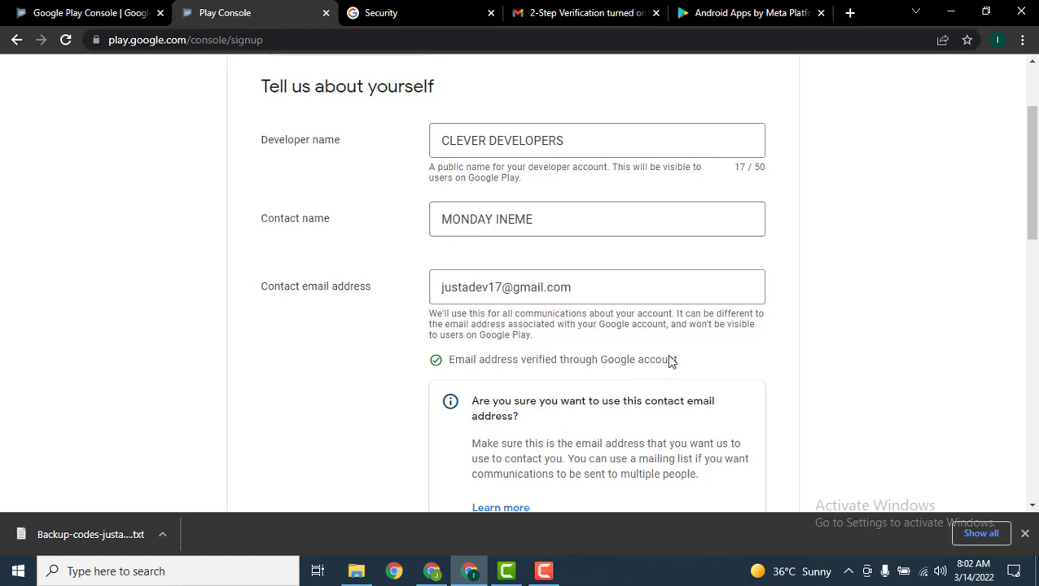
Choose Nigeria as the contact address country.
left_click_drag(1034, 238, 1032, 323)
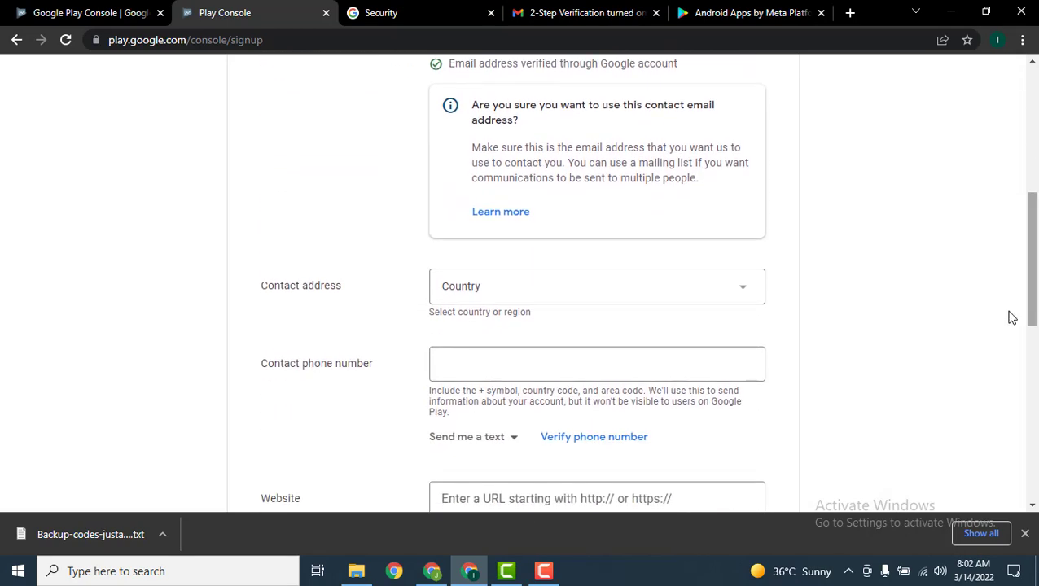
left_click(559, 299)
scroll(500, 298, "down", 20)
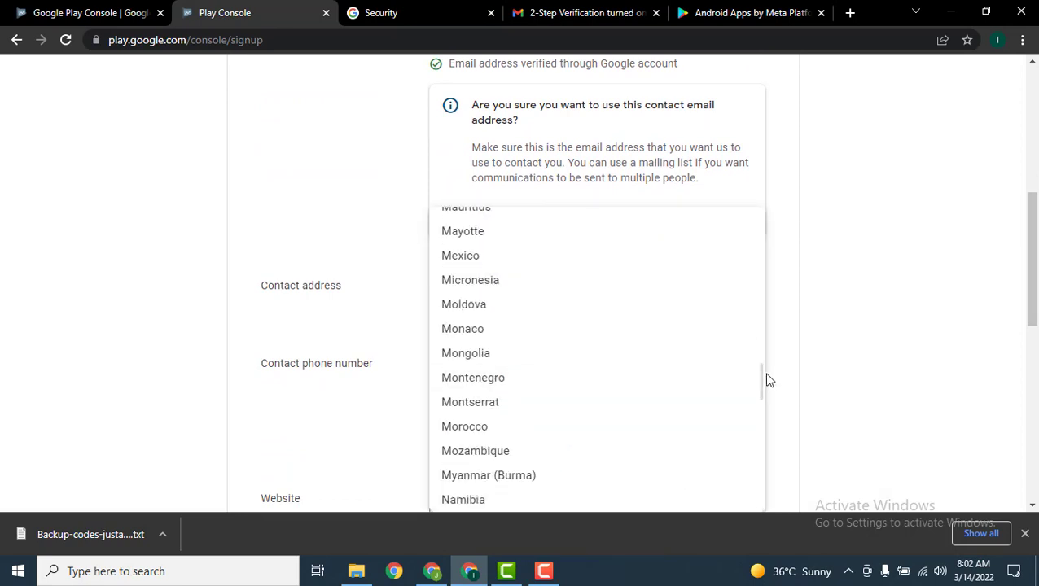
left_click_drag(765, 382, 760, 399)
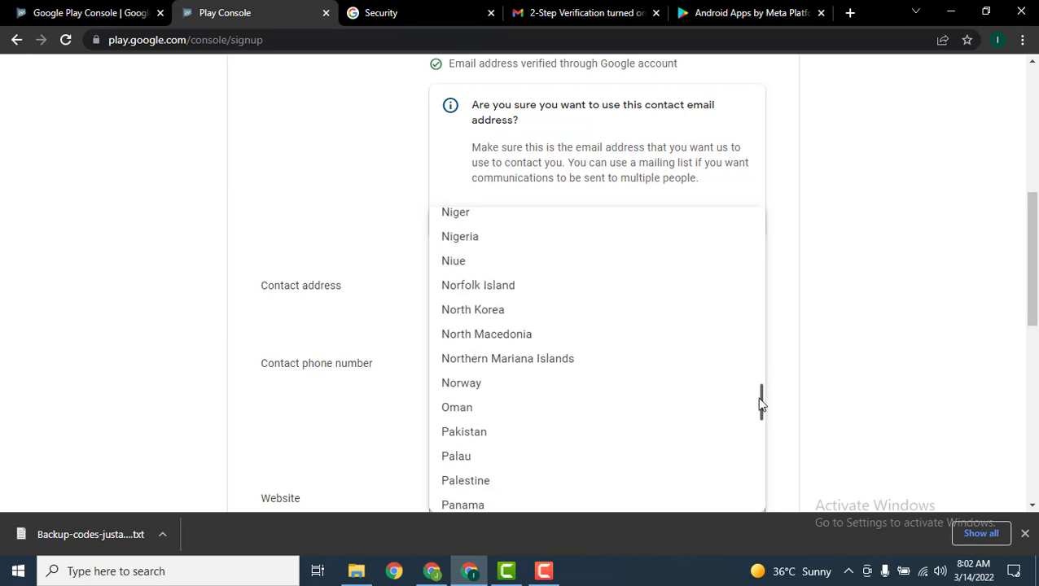
left_click(550, 237)
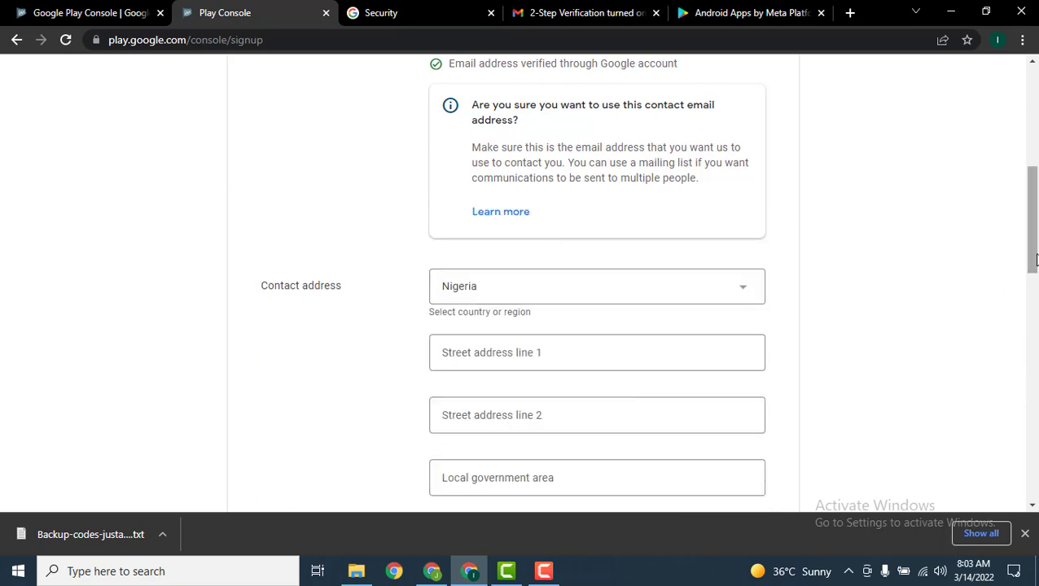
left_click_drag(1032, 256, 1028, 292)
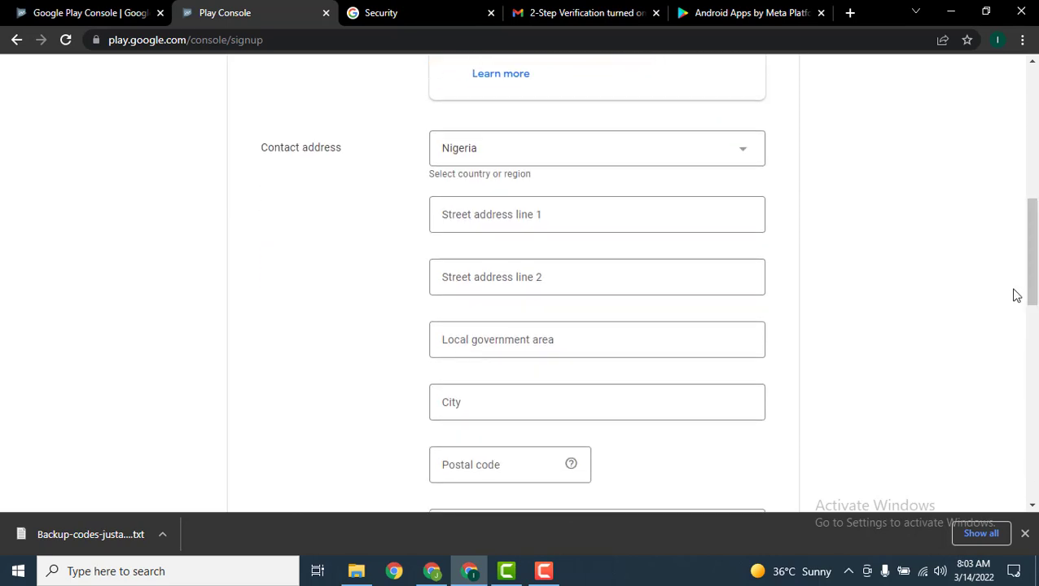
Enter the street address line 1, correcting the mistyped entry.
left_click(716, 215)
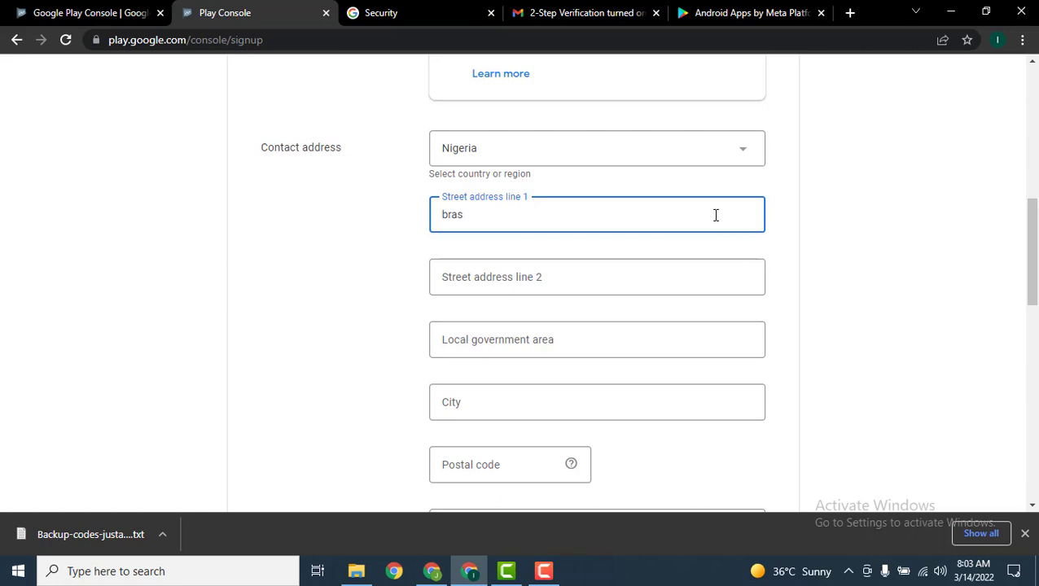
key("BackSpace")
key("BackSpace")
key("BackSpace")
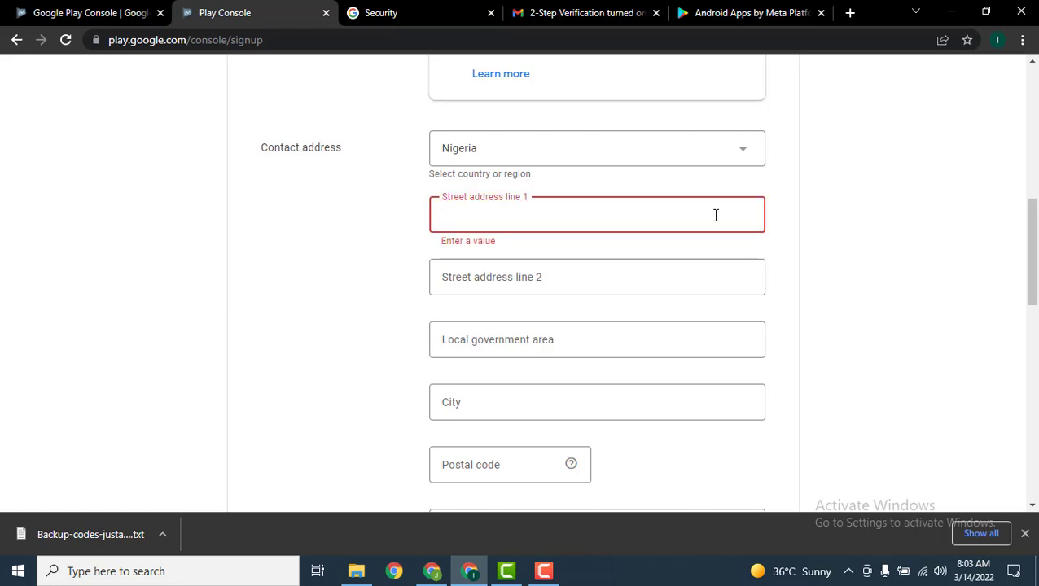
type("OP")
key("BackSpace")
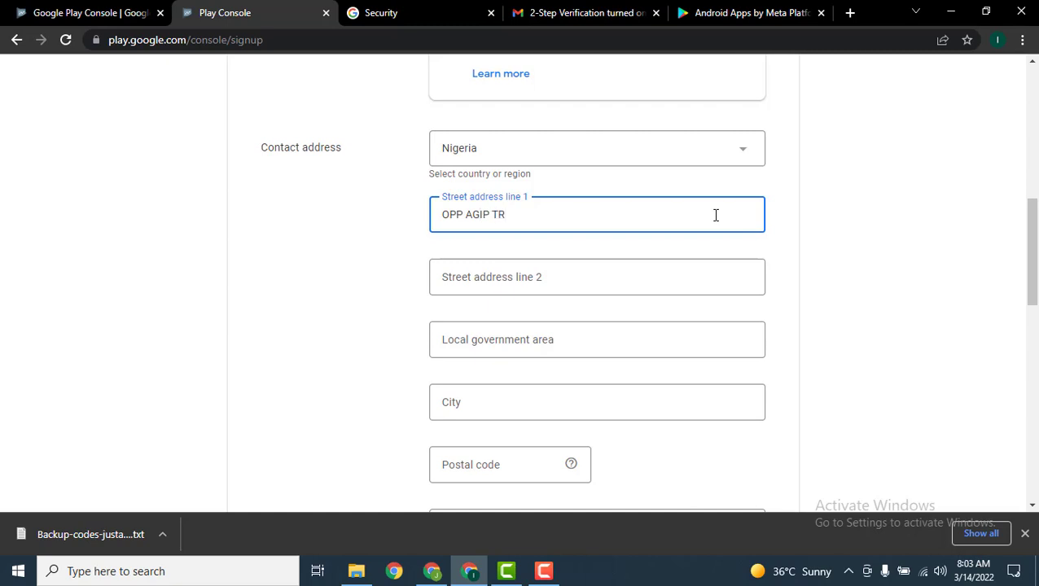
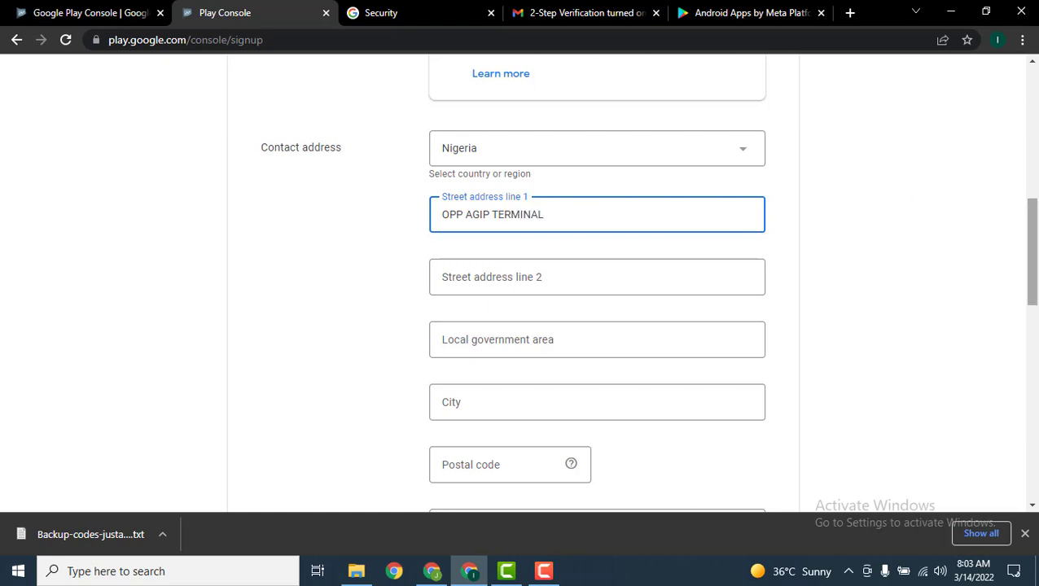
left_click_drag(1030, 220, 1030, 254)
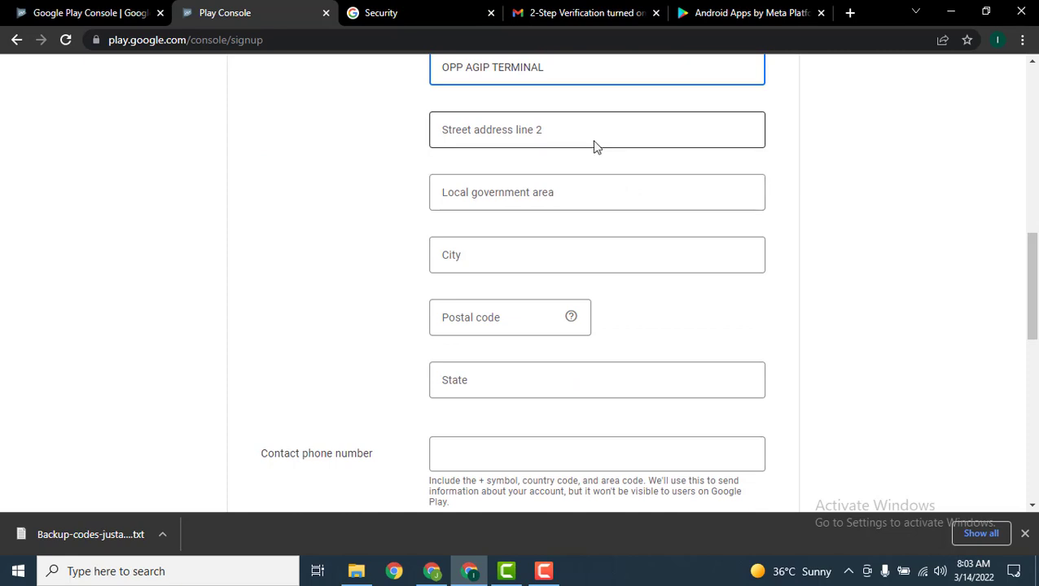
Set both the local government area and the city to BRASS.
left_click(605, 196)
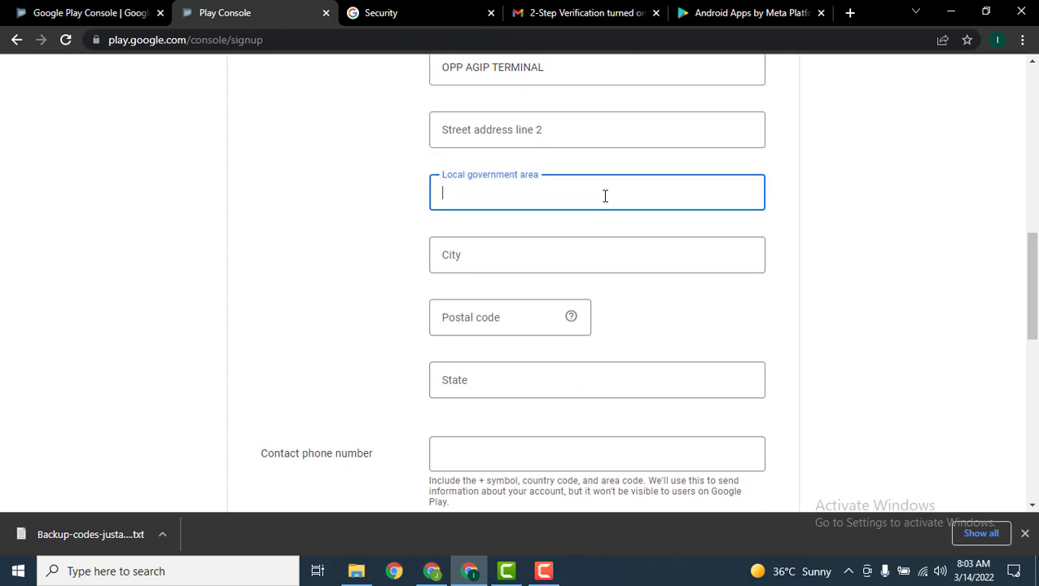
type("BRASS")
left_click(541, 253)
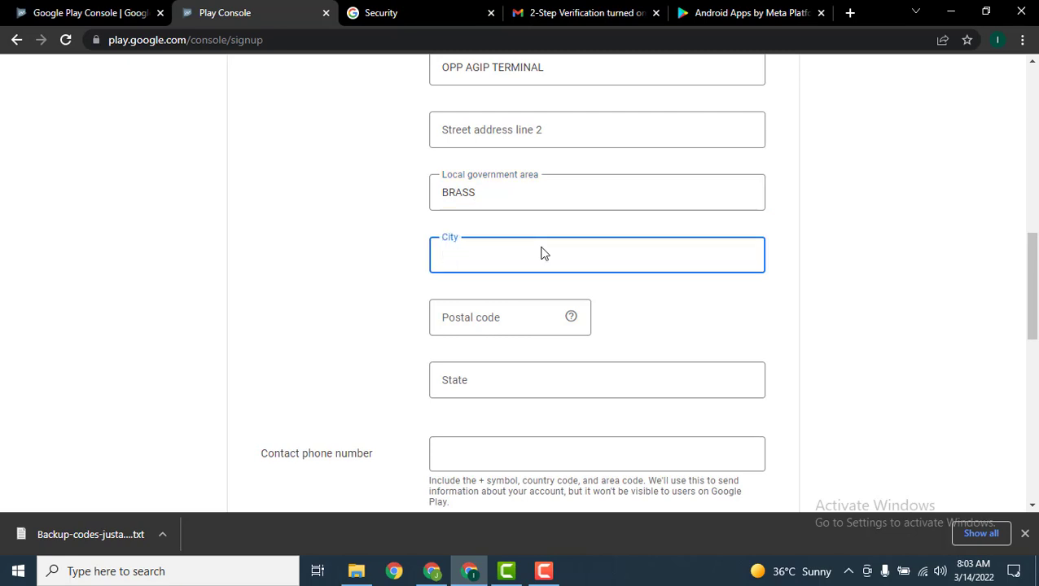
type("BRASS")
left_click(505, 319)
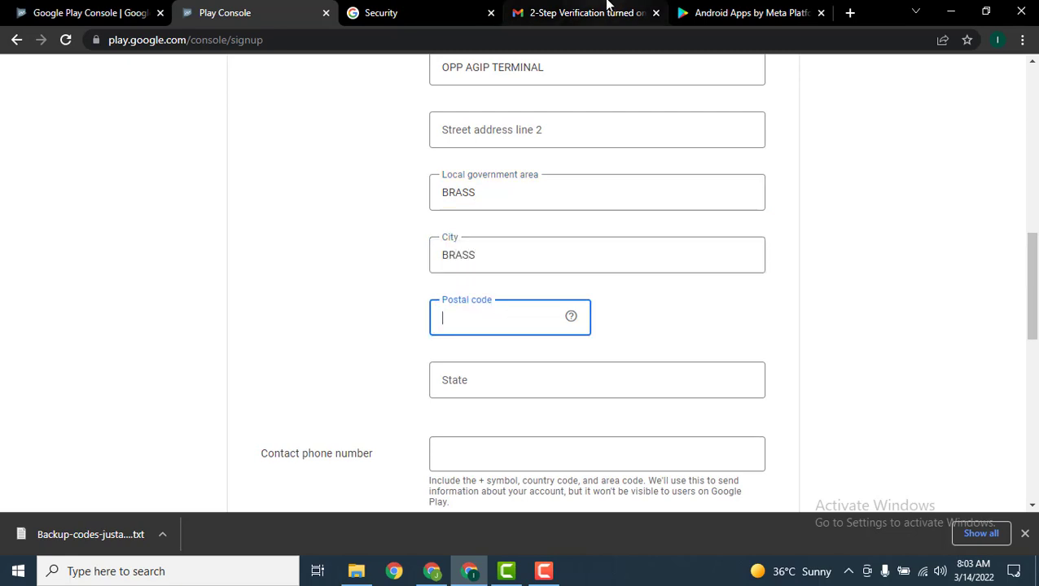
Google 'brass postal code' in a new tab and copy the 562101 result.
left_click(850, 13)
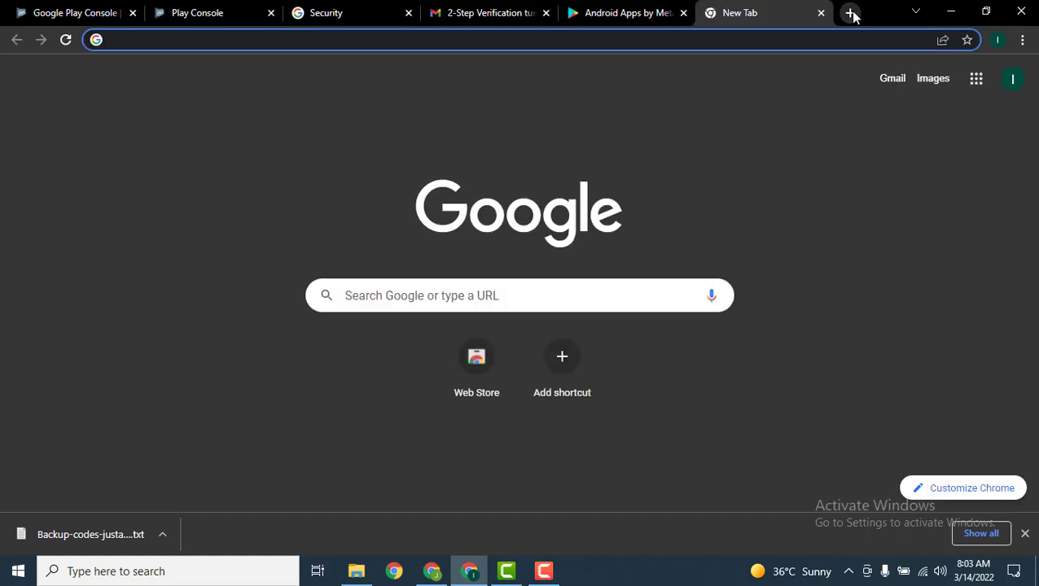
type("brass ")
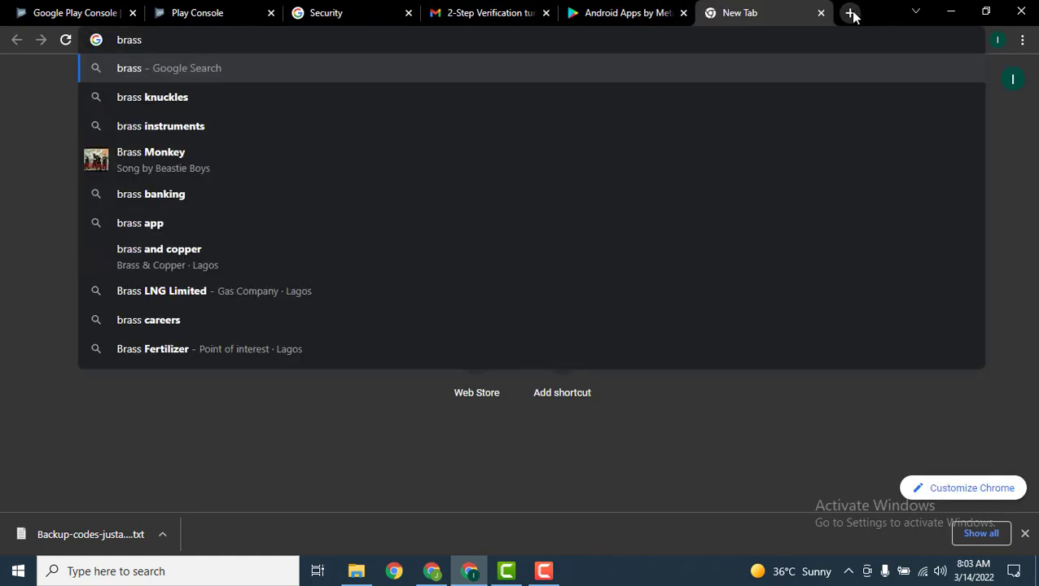
type("postal")
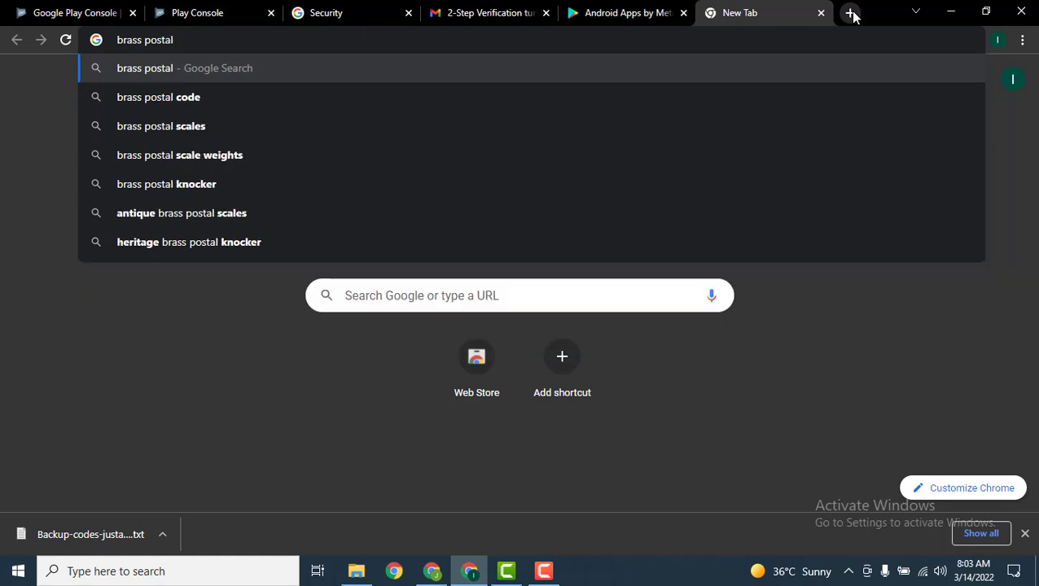
key("Down")
key("Return")
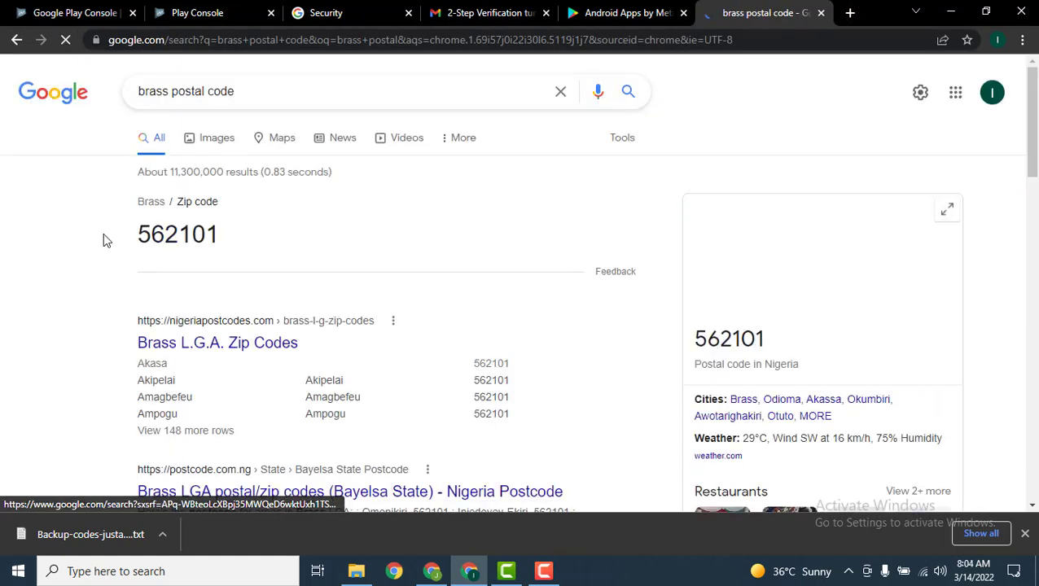
left_click_drag(133, 236, 223, 237)
key("ctrl+c")
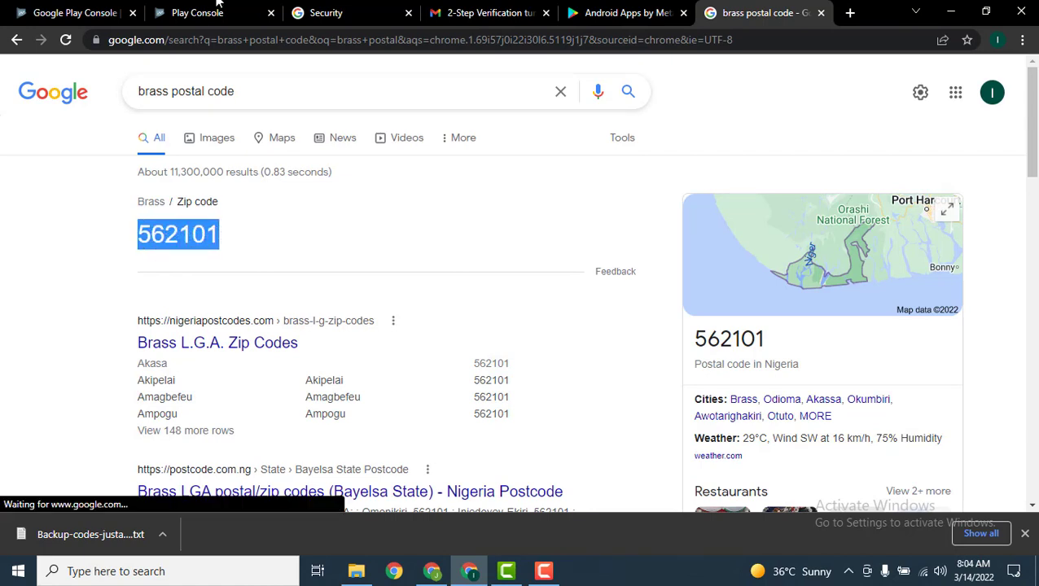
left_click(244, 11)
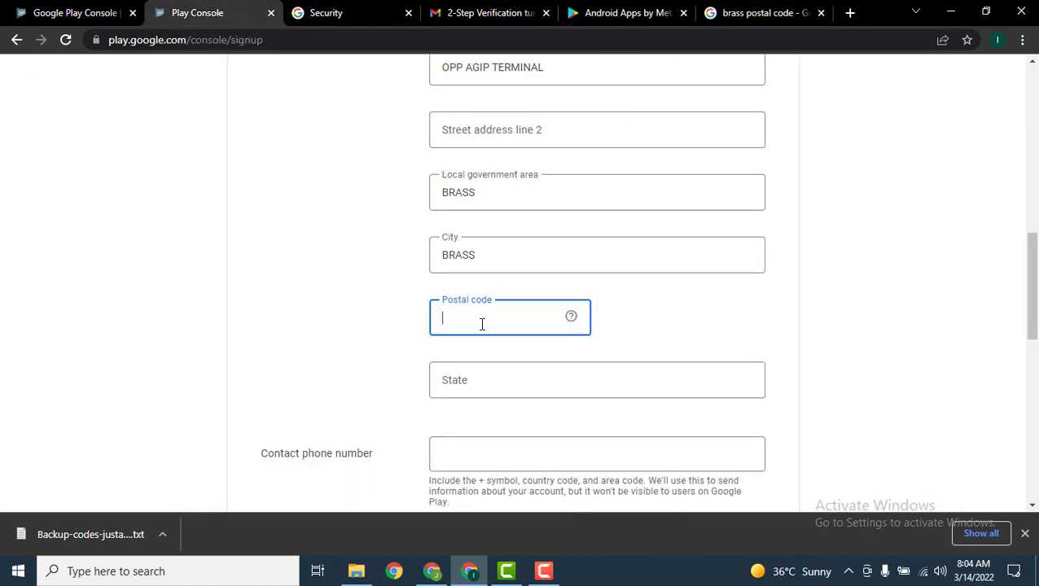
Paste postal code 562101 and select Bayelsa as the state.
key("ctrl+v")
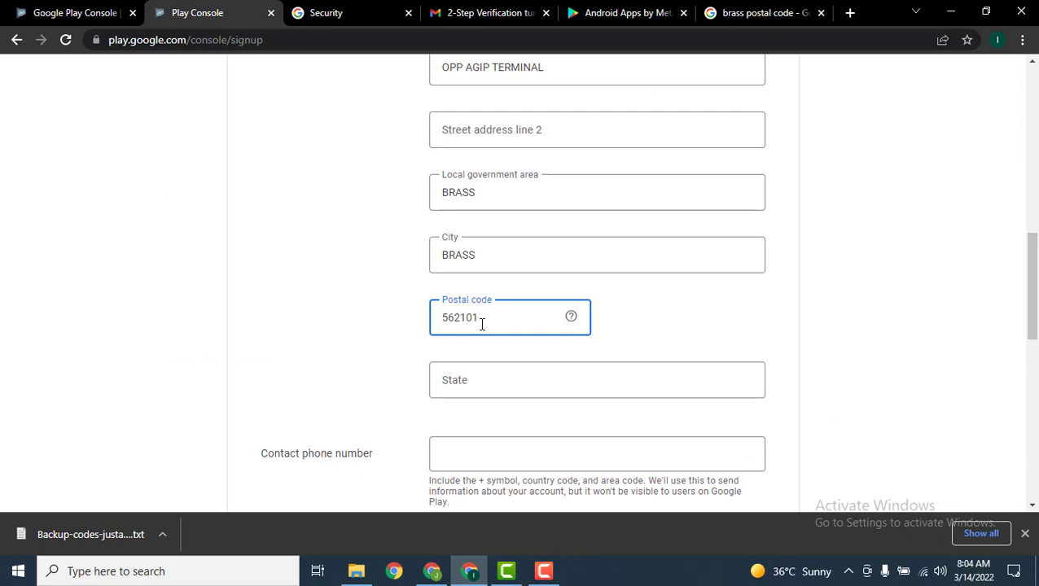
left_click(508, 382)
type("bay")
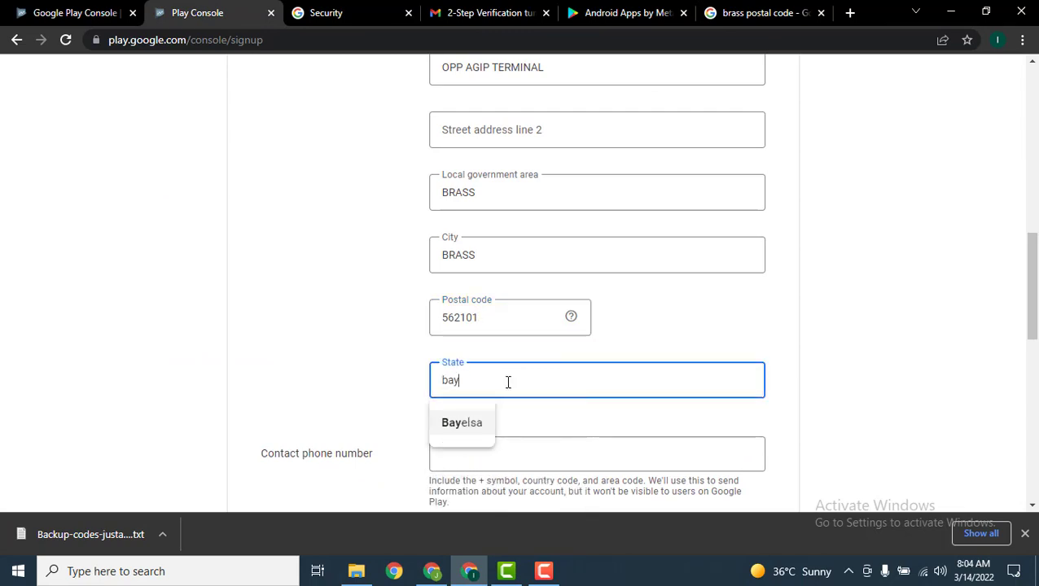
key("Down")
key("Return")
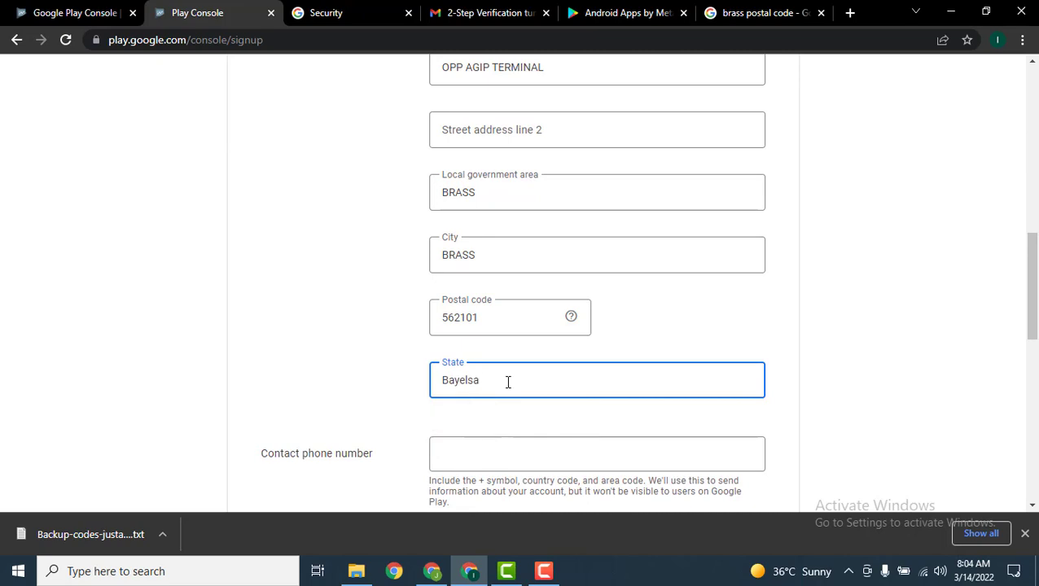
scroll(977, 346, "down", 3)
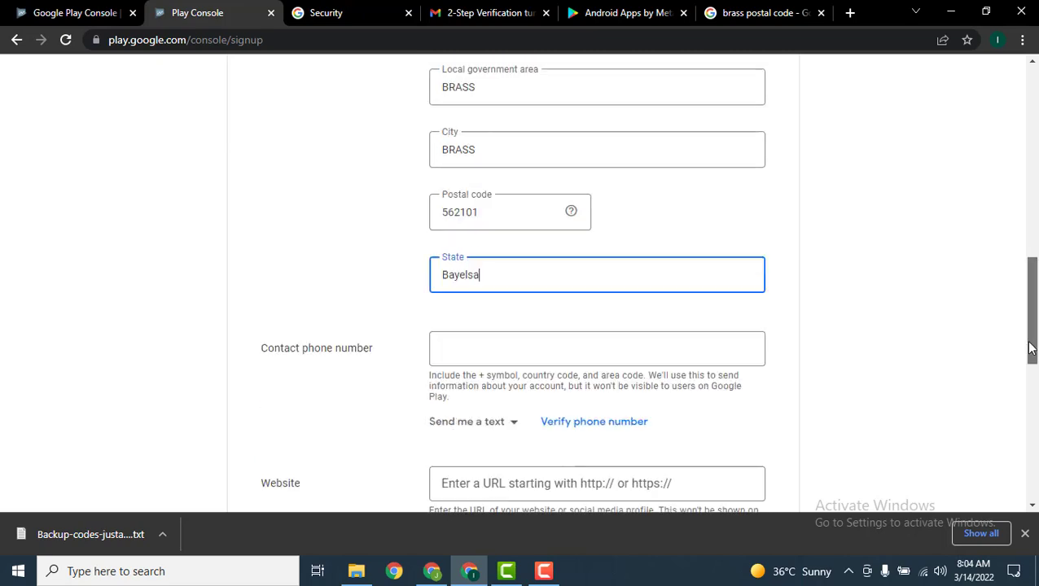
left_click(503, 262)
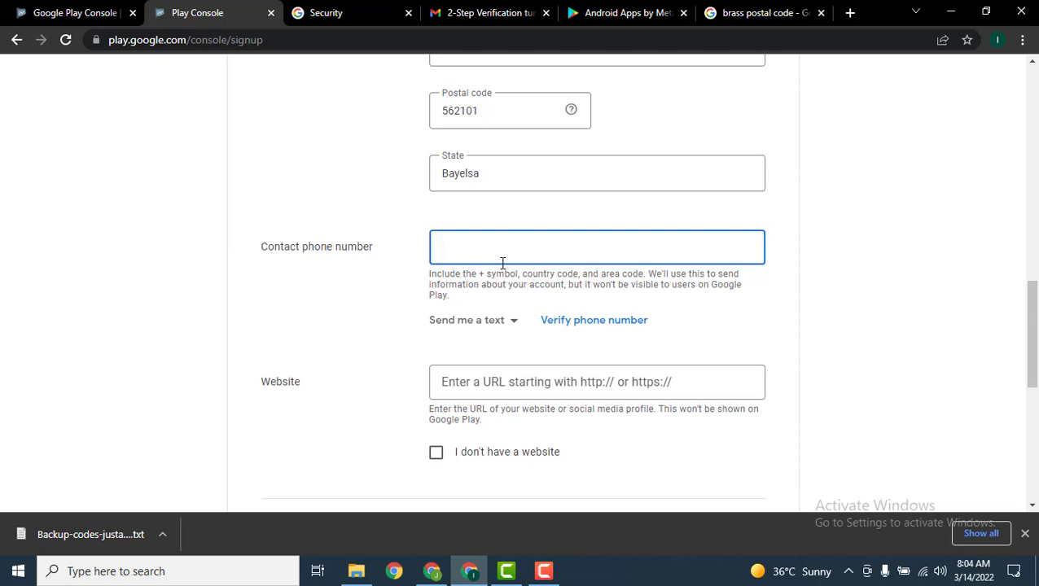
Enter the contact phone number with country code and verify it using the texted code.
left_click(574, 323)
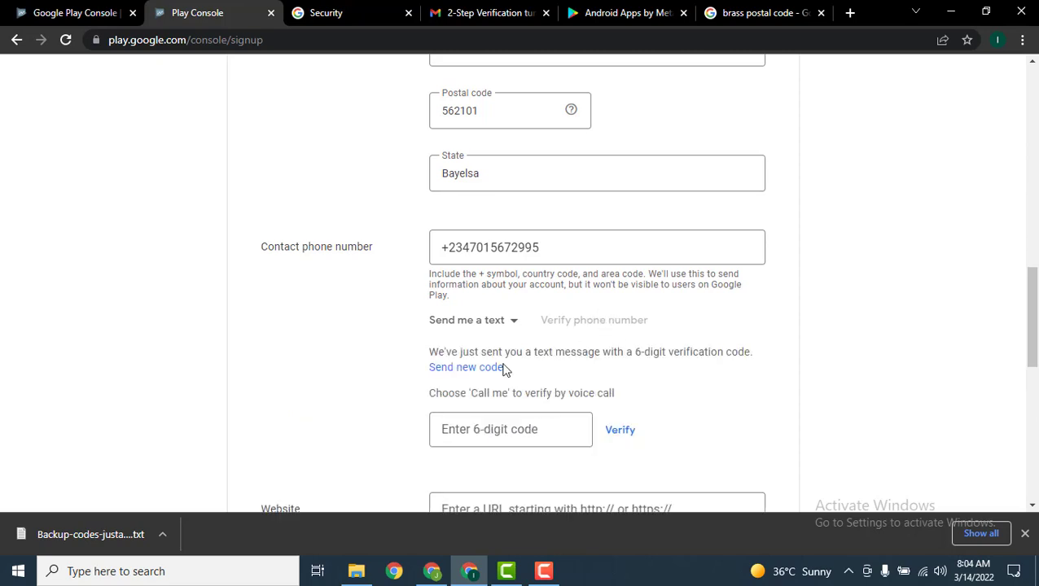
left_click(502, 428)
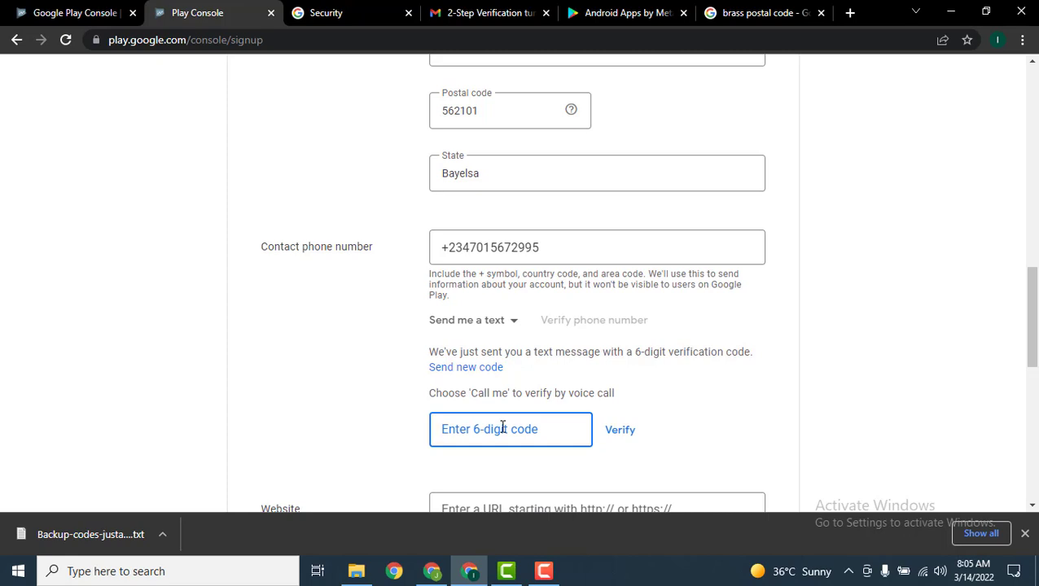
left_click(625, 437)
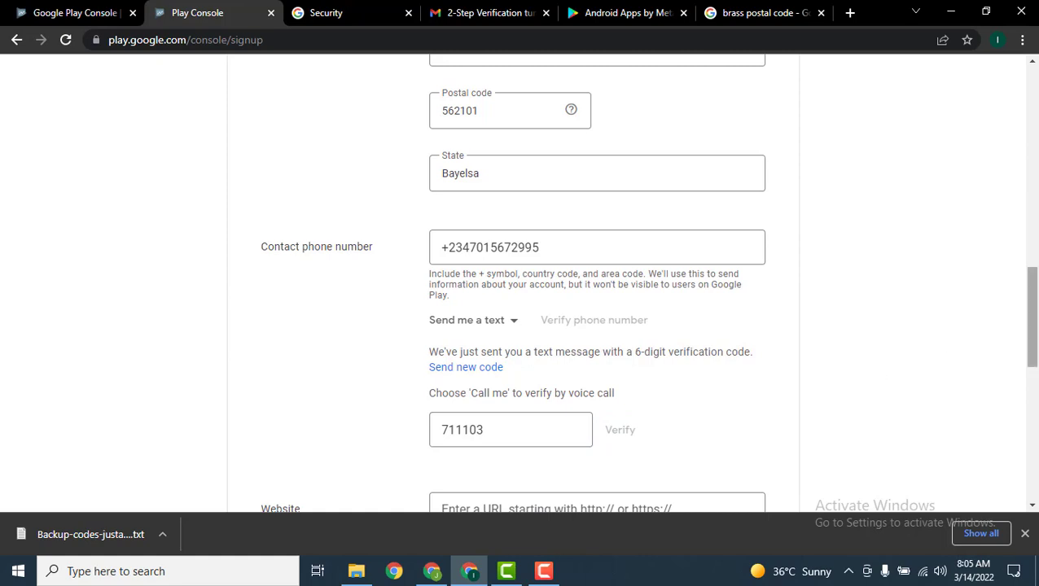
scroll(978, 345, "down", 1)
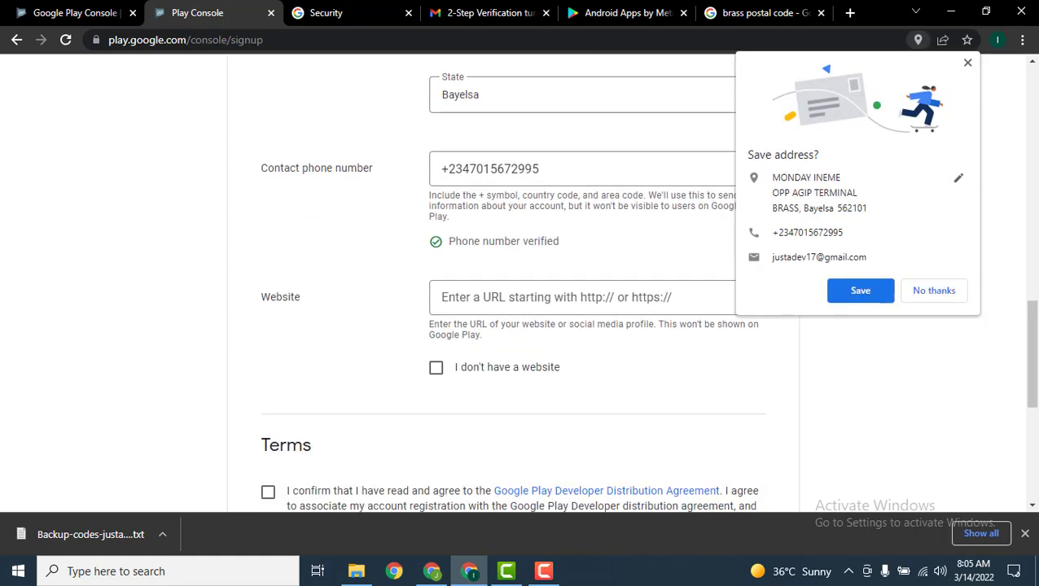
Save the address in Chrome's popup and leave 'I don't have a website' unticked.
left_click(864, 291)
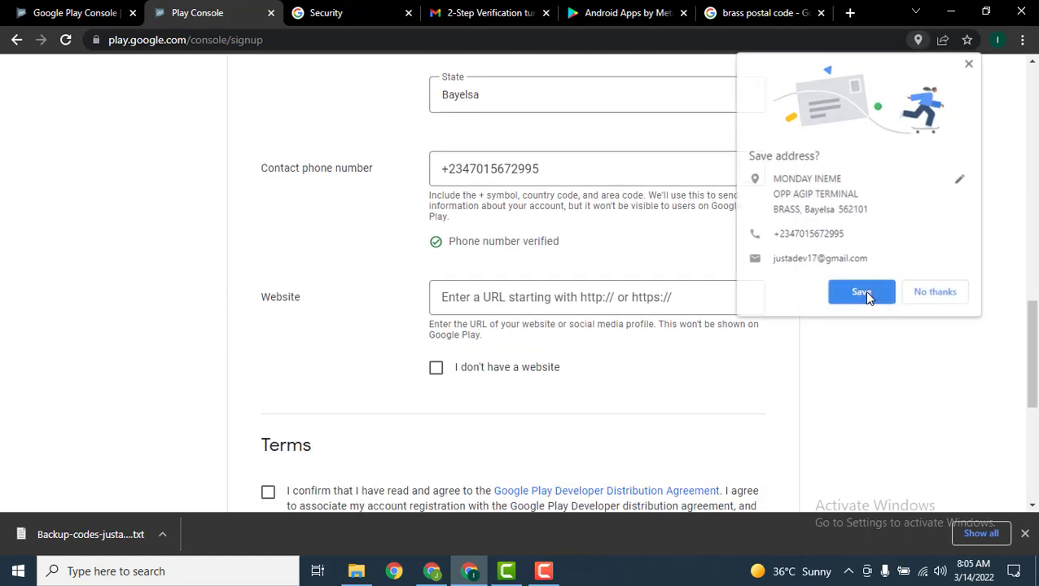
left_click_drag(1031, 351, 1034, 371)
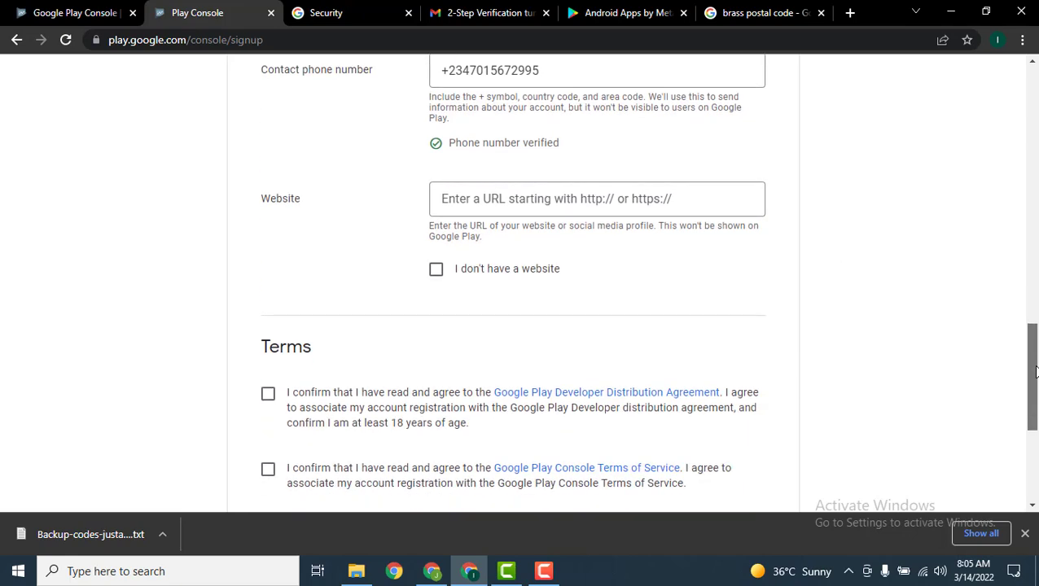
left_click(436, 271)
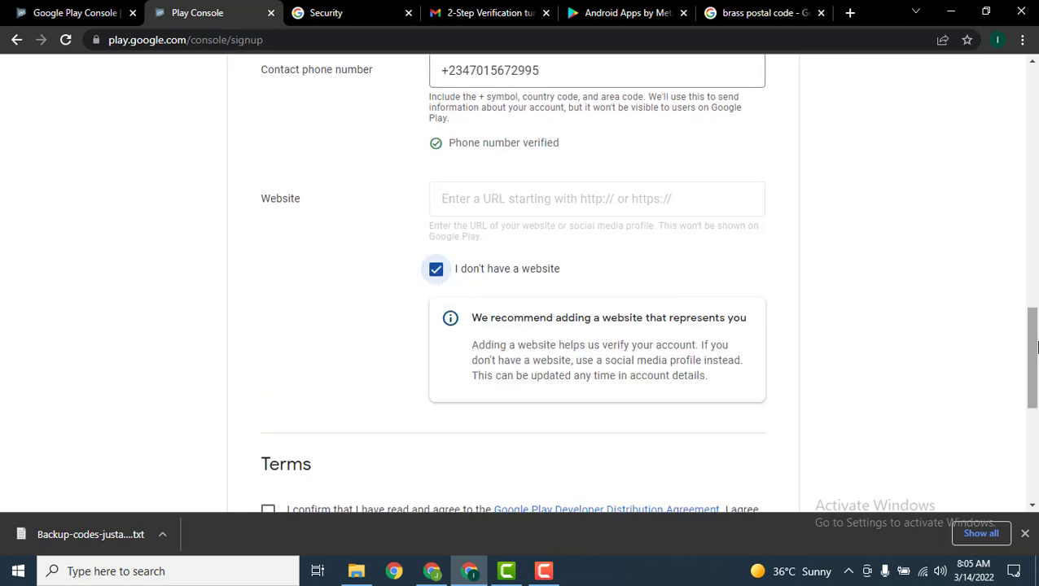
mouse_move(1034, 351)
left_mouse_down()
mouse_move(1035, 427)
mouse_move(1035, 340)
mouse_move(1035, 354)
left_mouse_up()
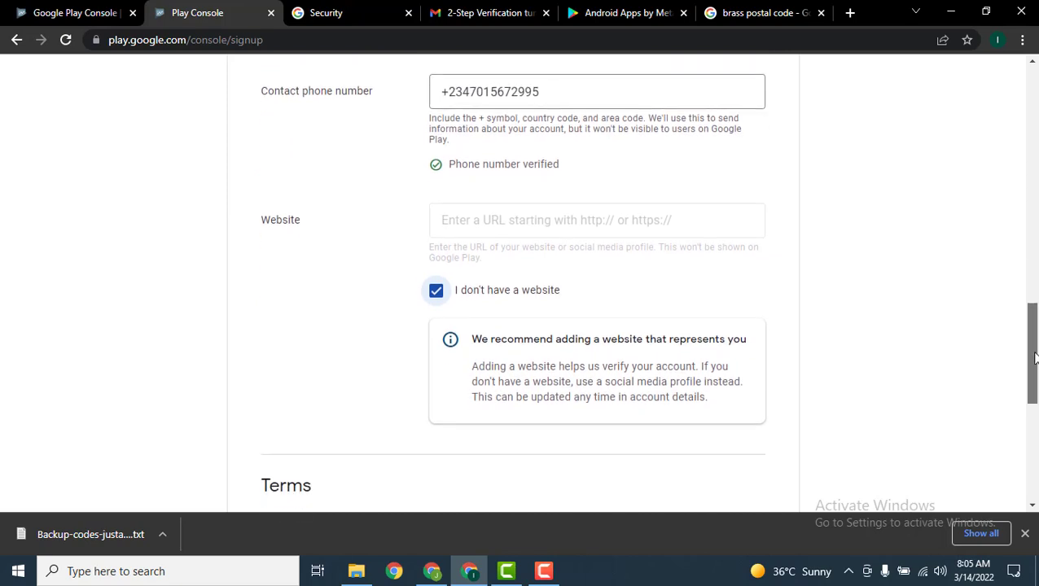
left_click(436, 295)
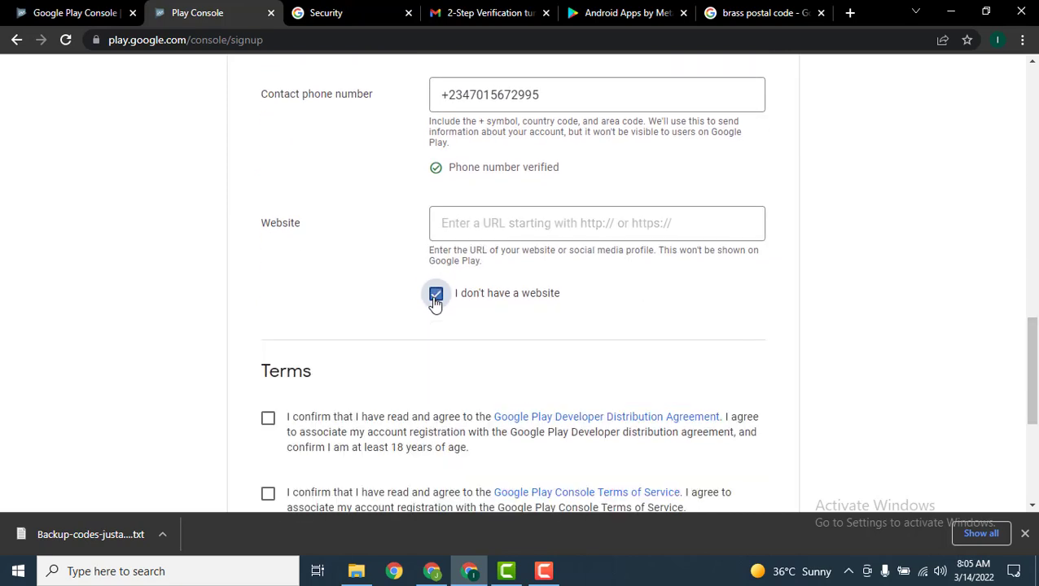
Search Google for facebook in a new tab.
left_click(849, 13)
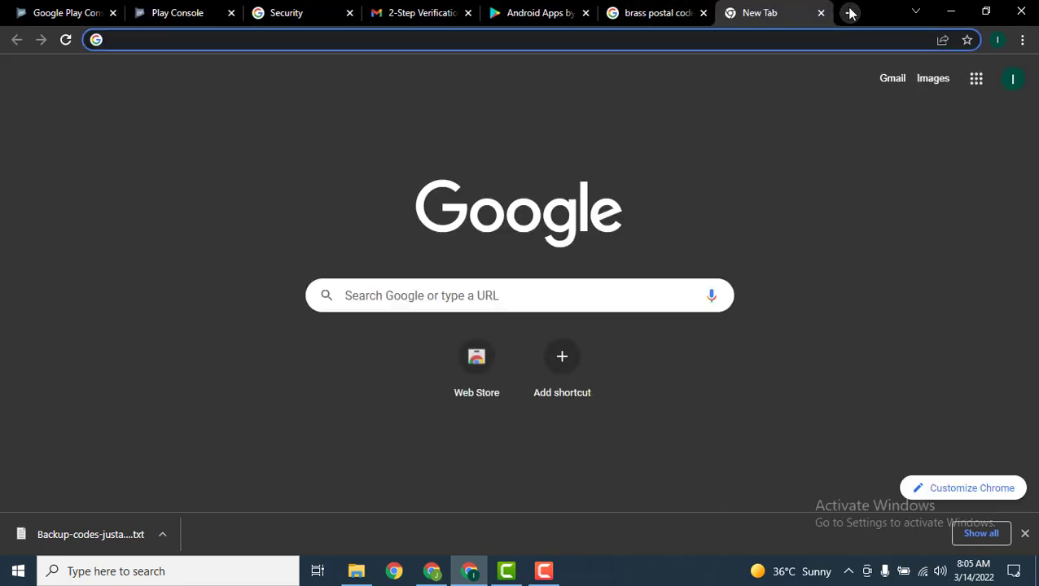
type("fa")
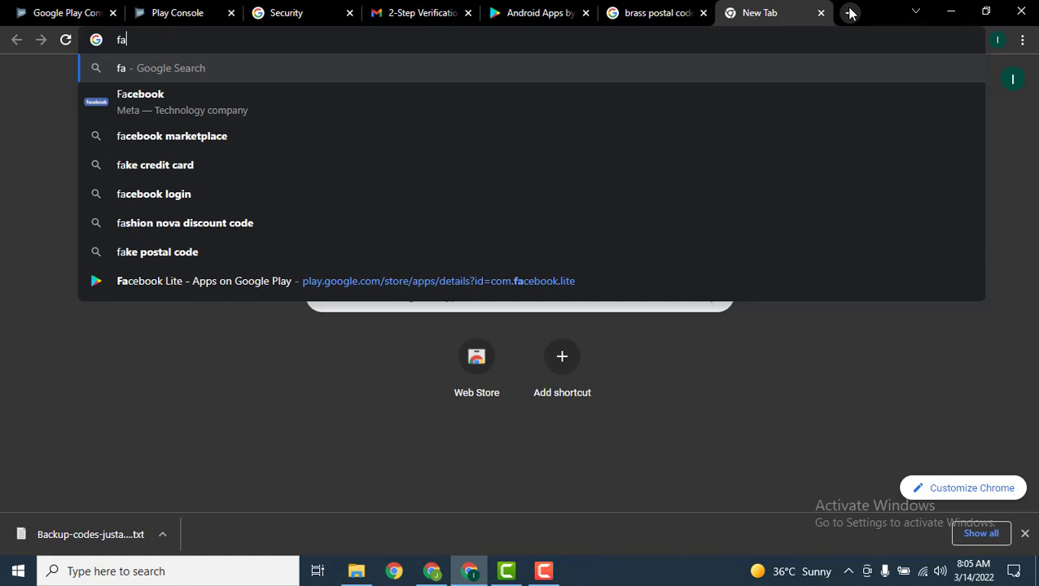
key("Down")
key("Return")
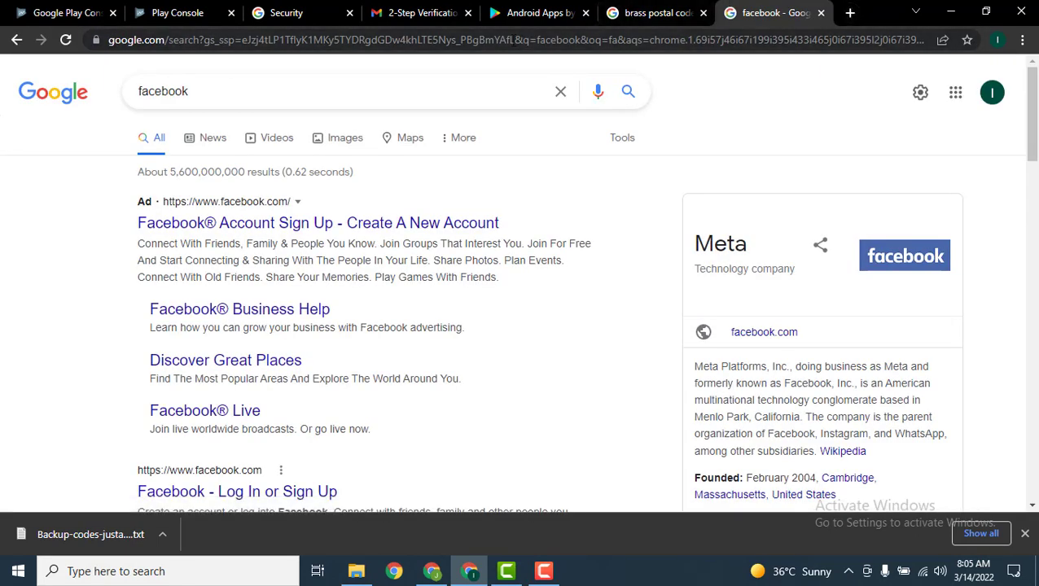
left_click(515, 39)
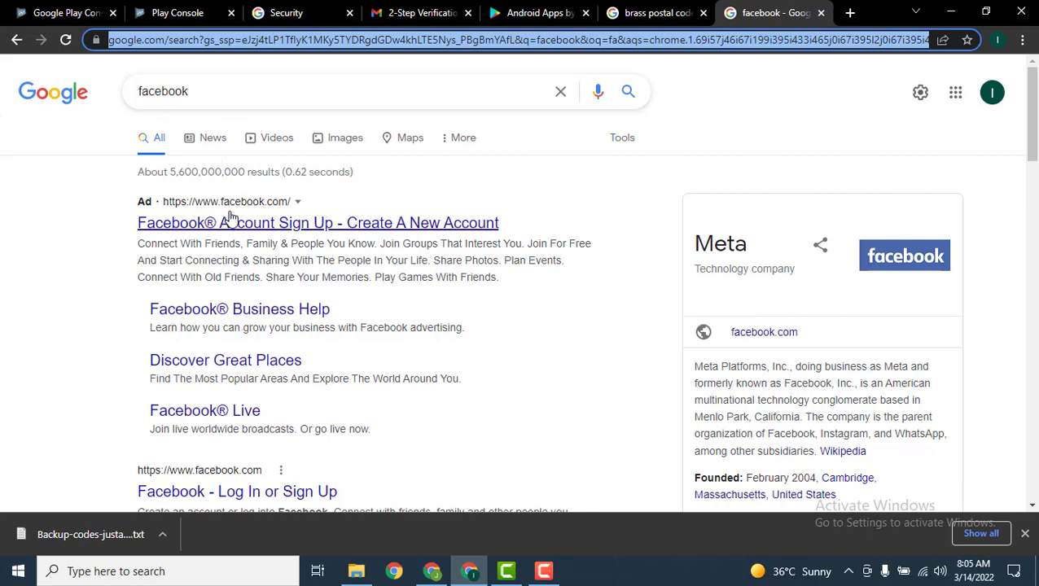
Open web.facebook.com from the results and select its address in the address bar.
left_click(188, 494)
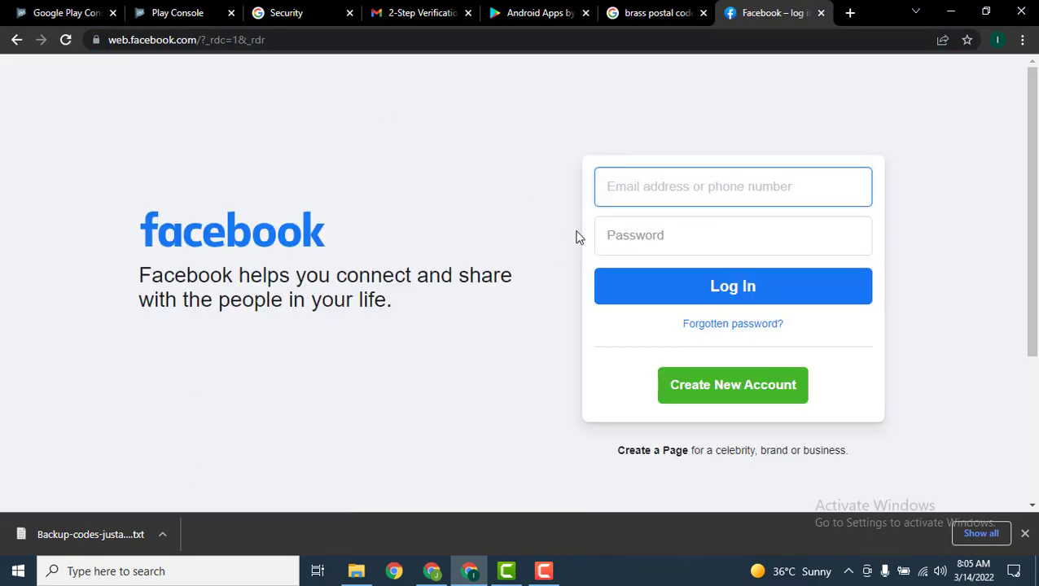
left_click(14, 41)
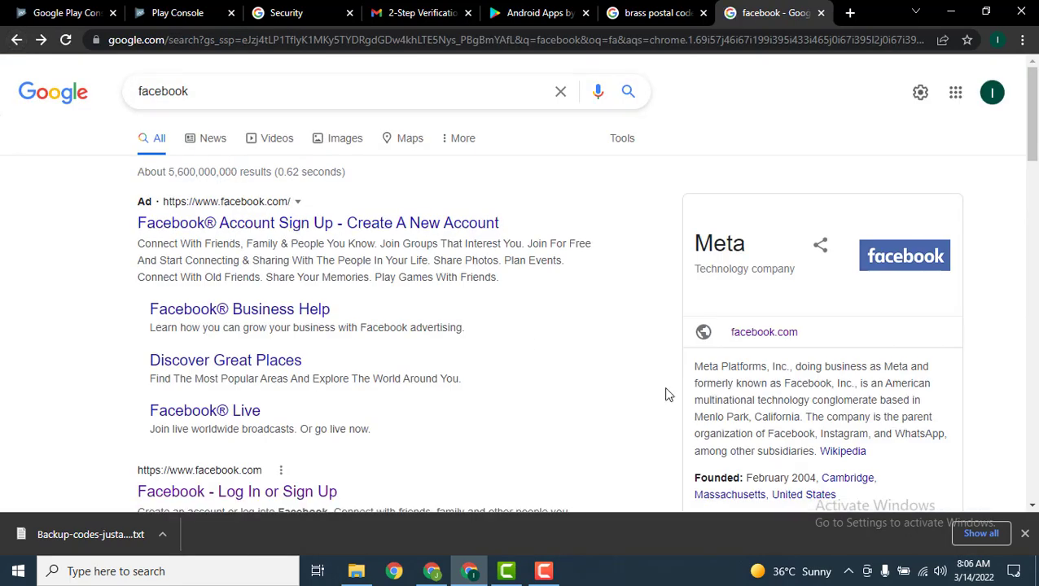
left_click(755, 338)
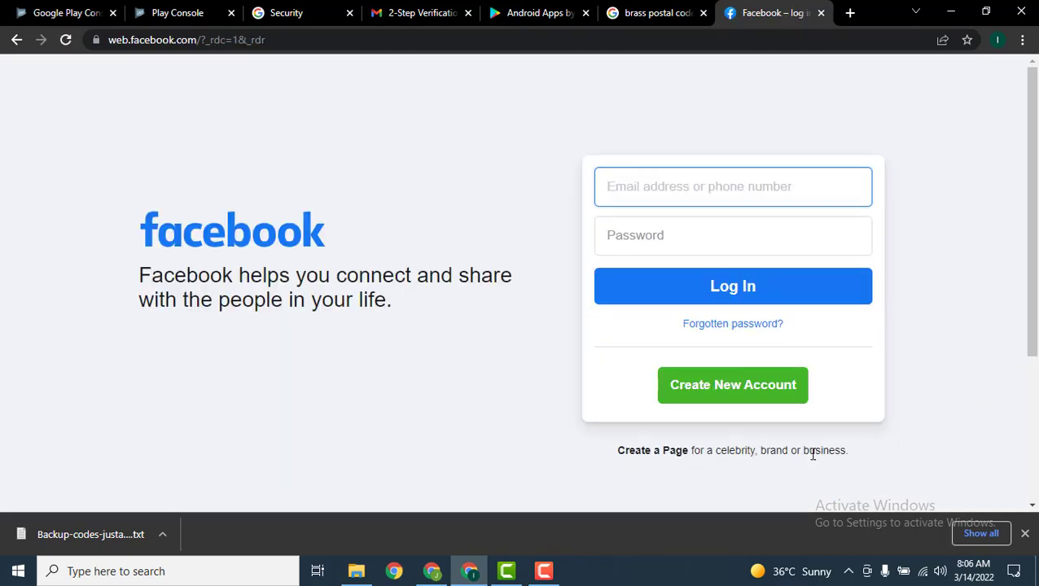
left_click(311, 43)
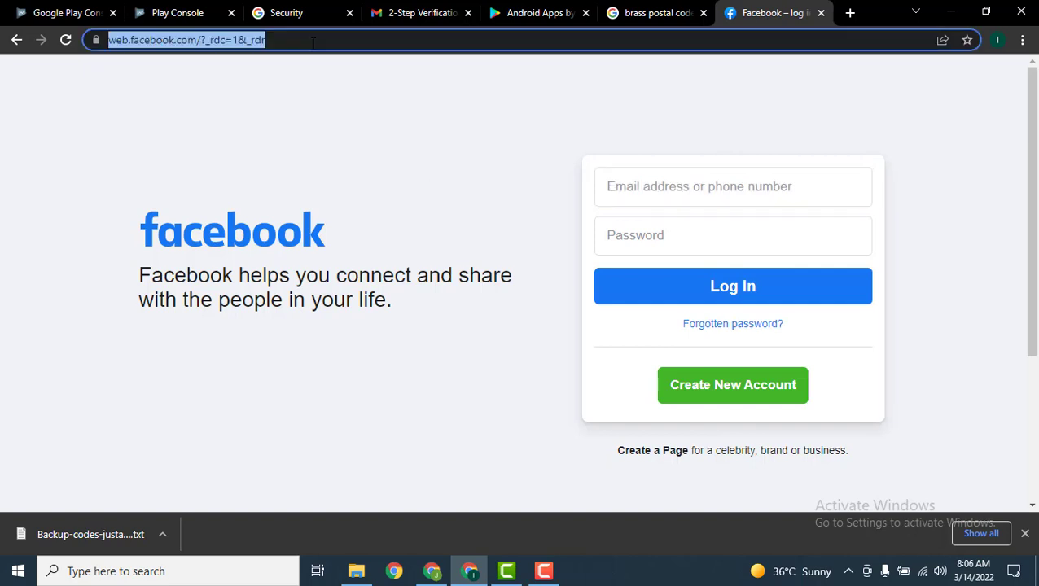
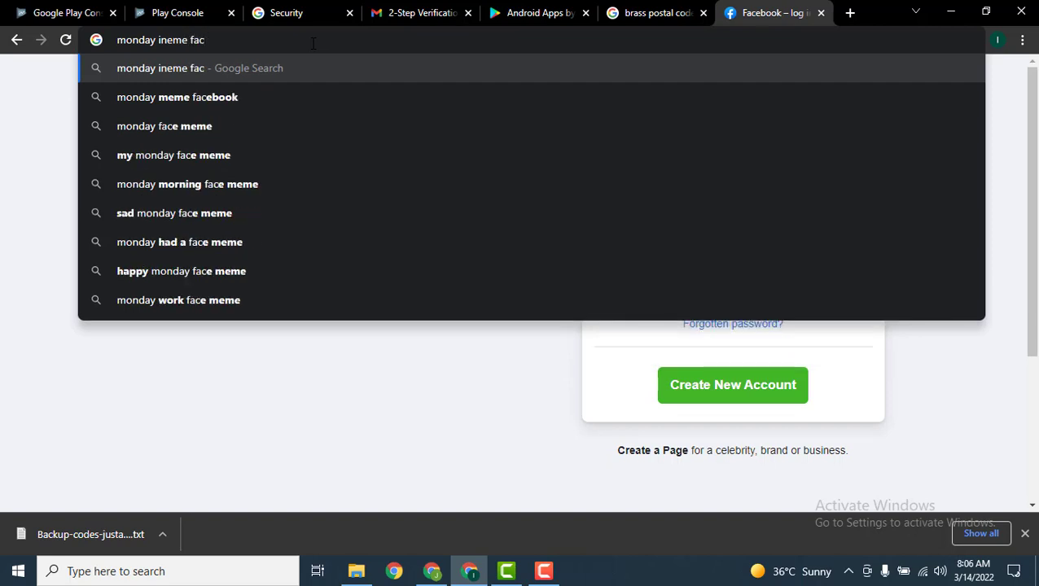
Search Google for the developer's name plus 'fac' and scroll through the results.
key("Down")
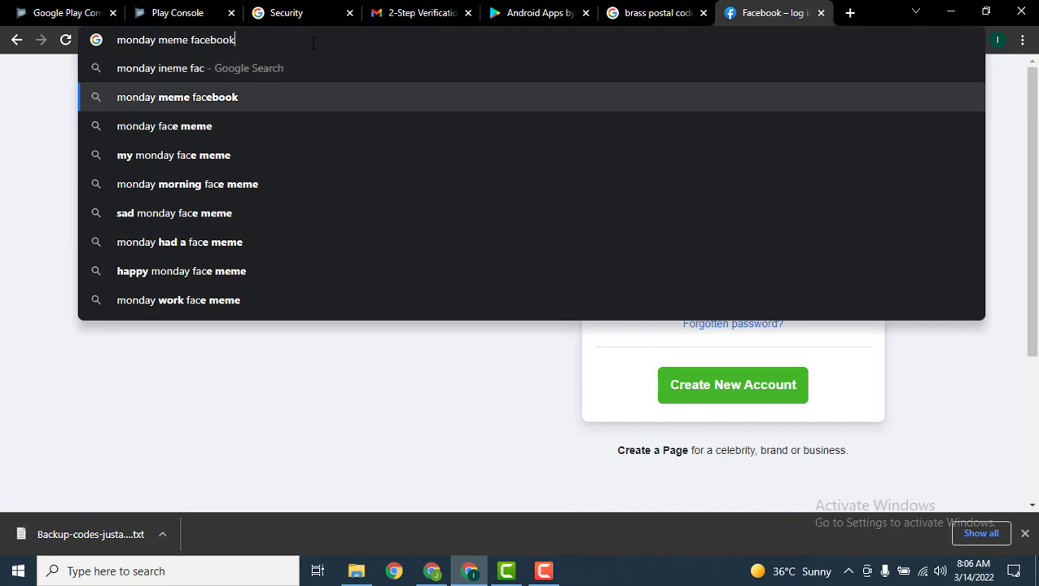
key("Return")
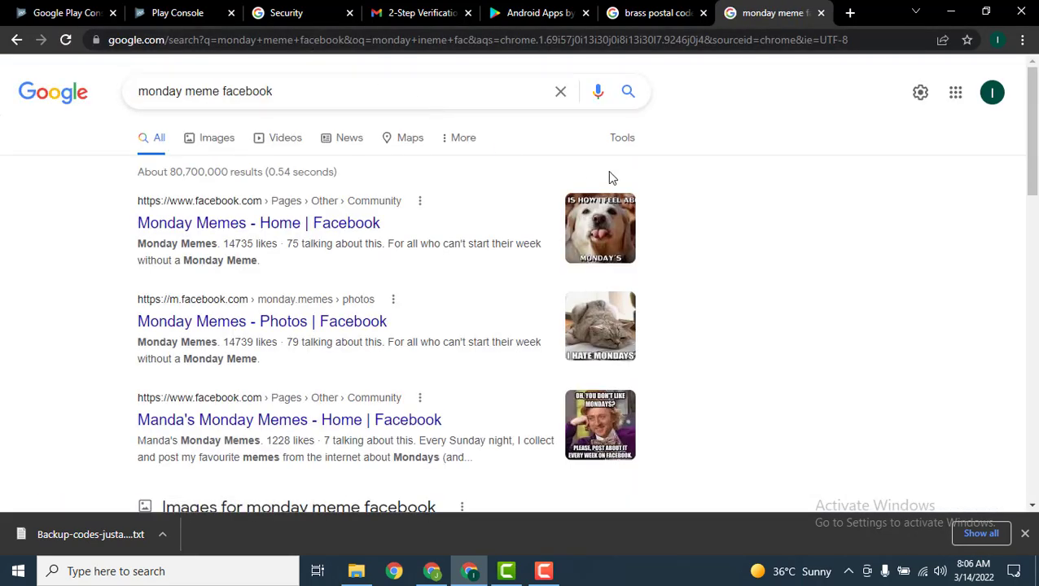
scroll(590, 278, "down", 2)
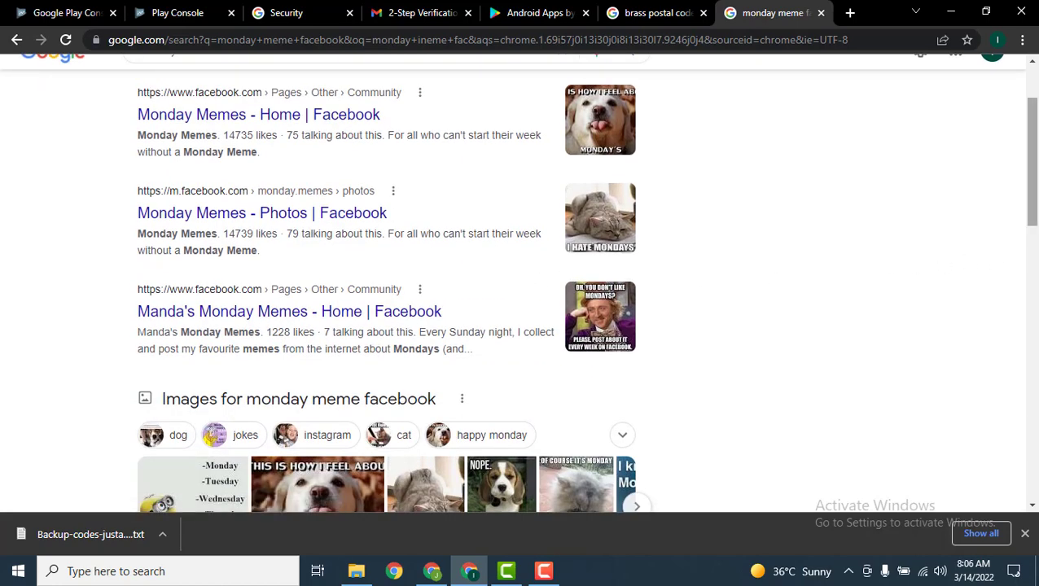
left_click_drag(1032, 200, 1003, 349)
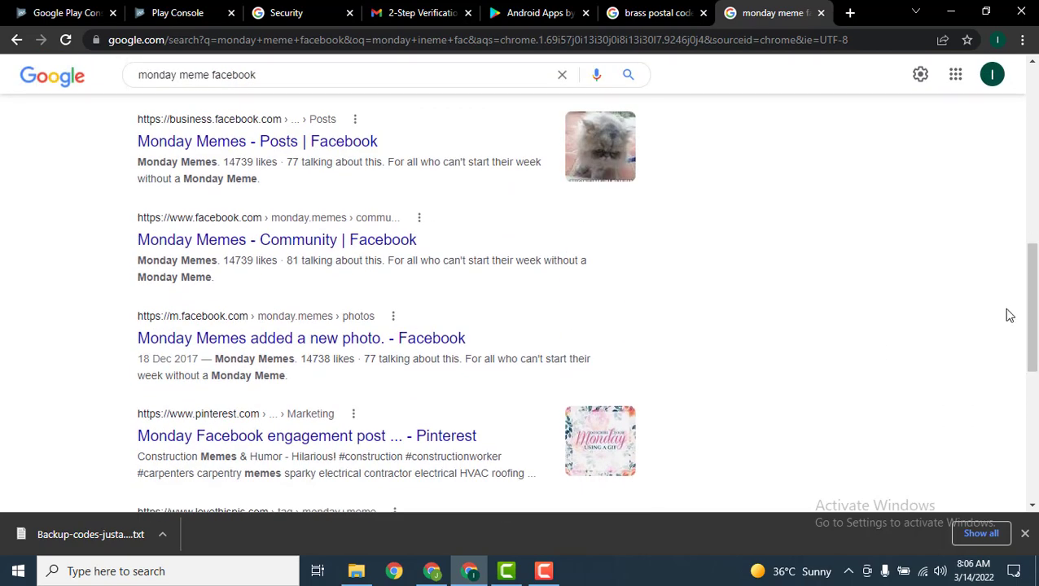
left_click_drag(1029, 313, 957, 242)
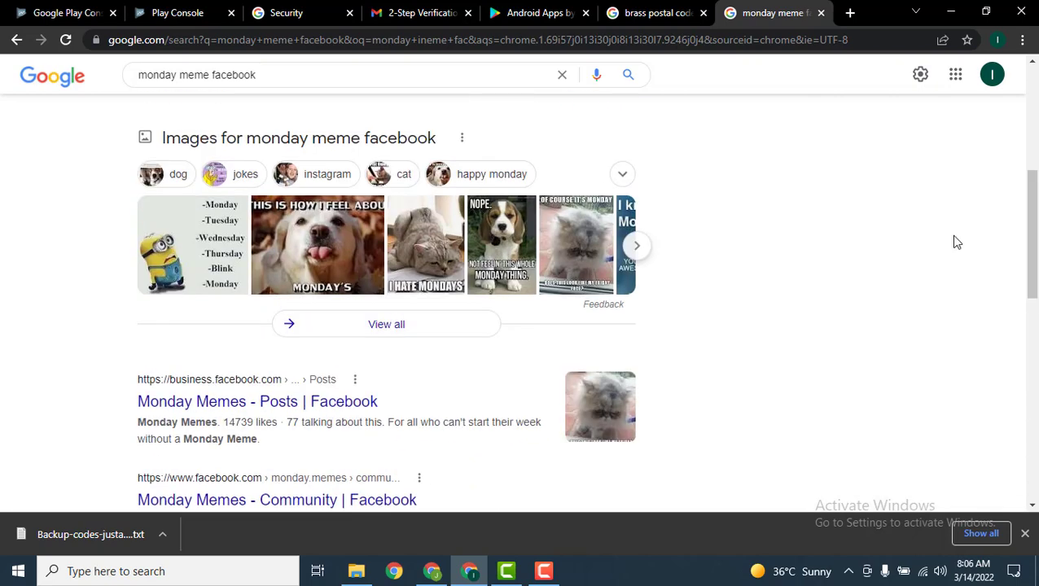
Fix the name typo, open the Facebook profile result and copy its web address.
left_click(181, 75)
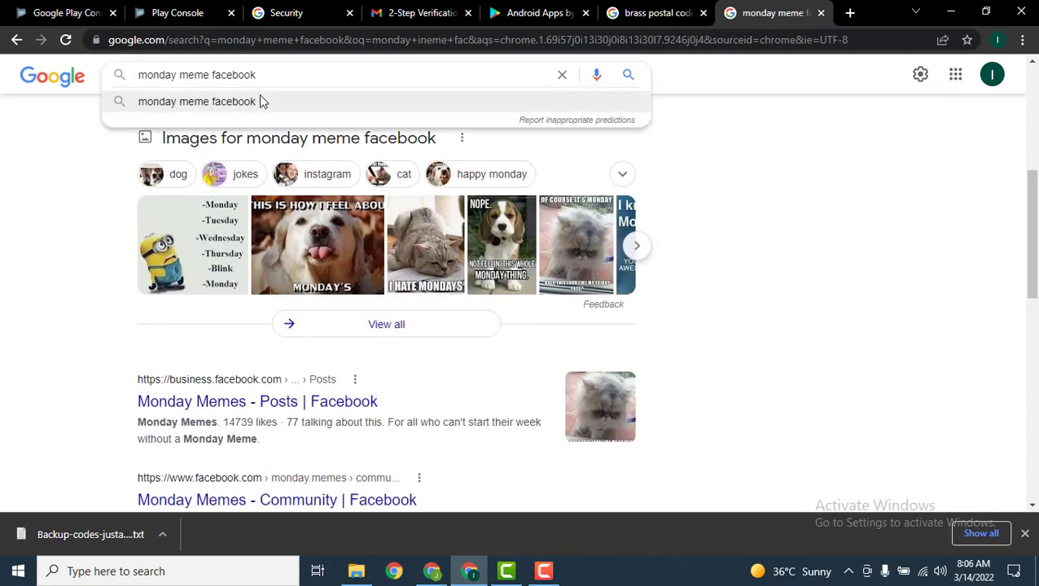
key("Right")
key("BackSpace")
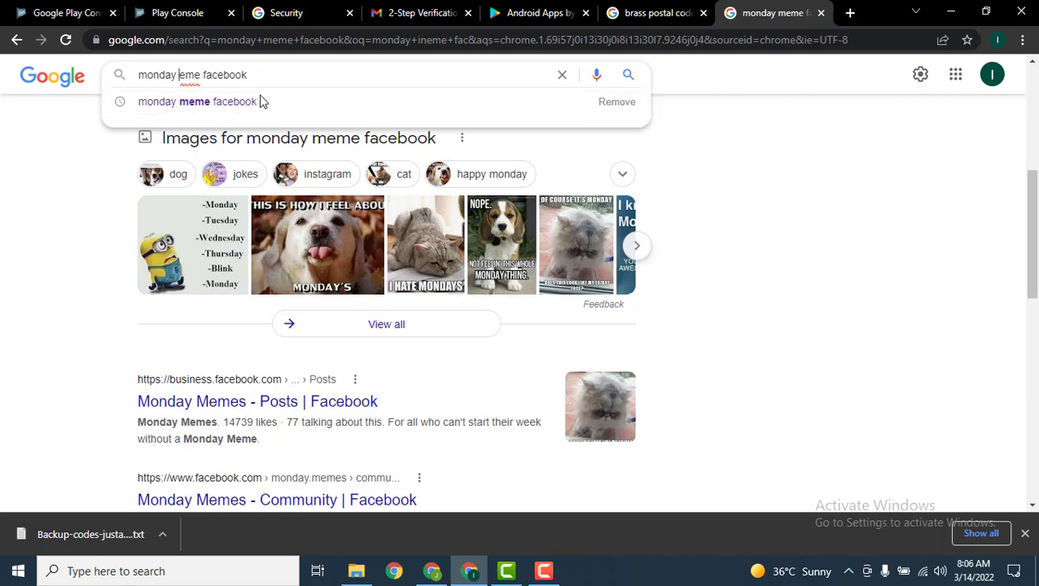
type("in")
key("Return")
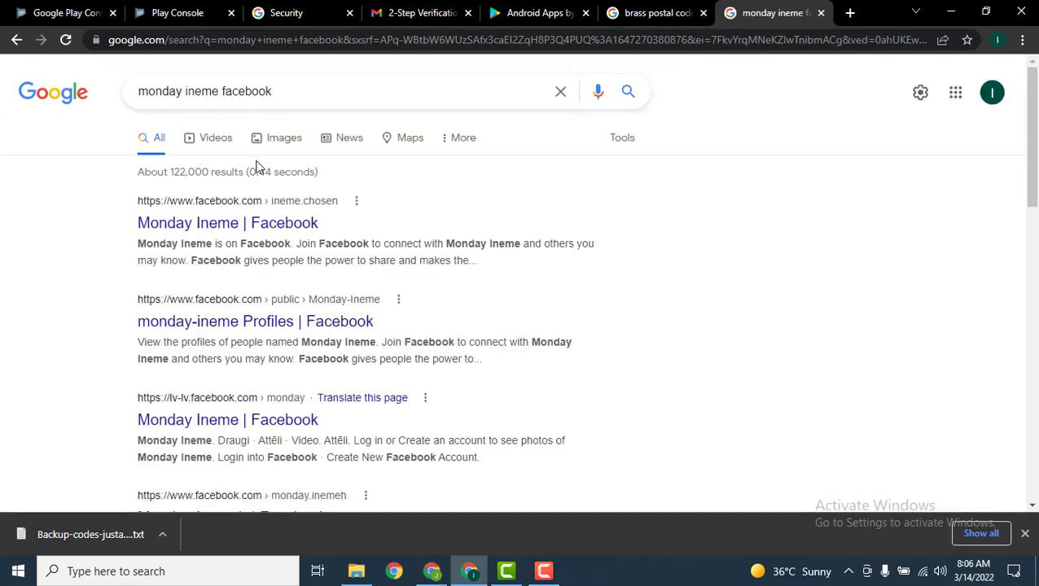
left_click(208, 223)
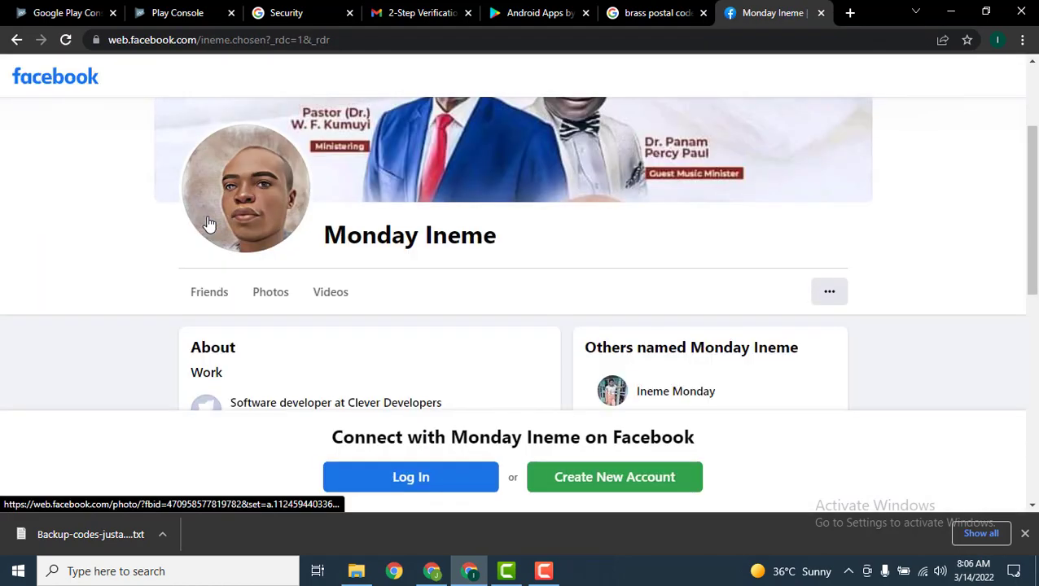
left_click(355, 42)
key("ctrl+c")
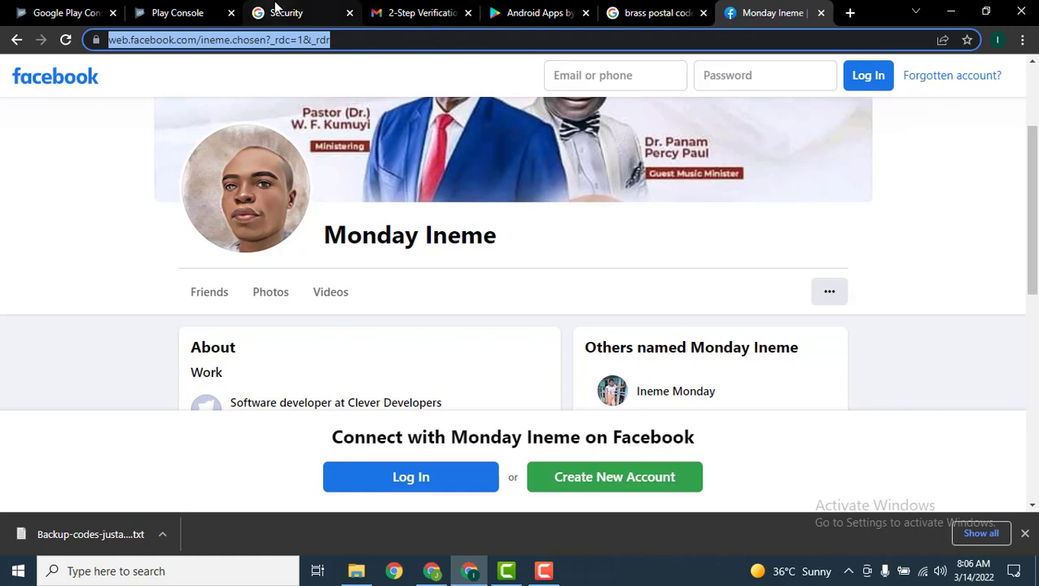
left_click(184, 8)
Paste the Facebook profile link as Website and tick the Distribution Agreement and Terms of Service boxes.
left_click(494, 225)
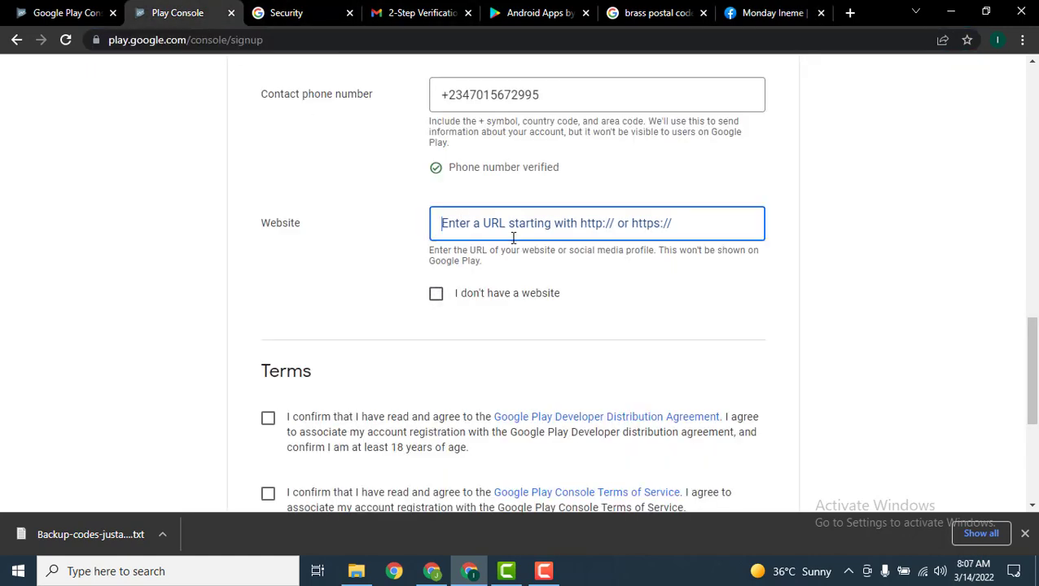
key("ctrl+v")
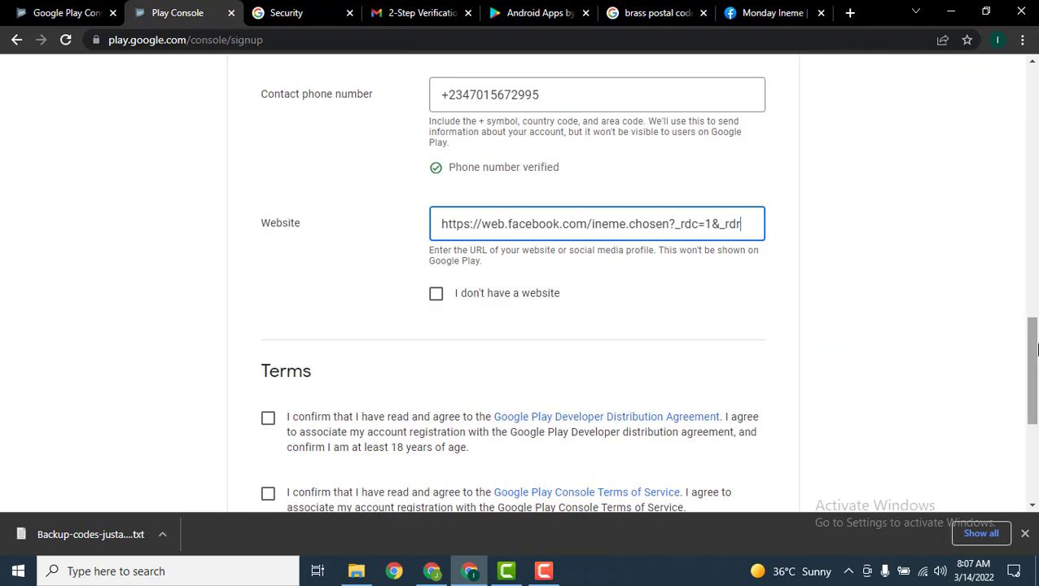
left_click_drag(1030, 325, 1032, 445)
left_click(269, 170)
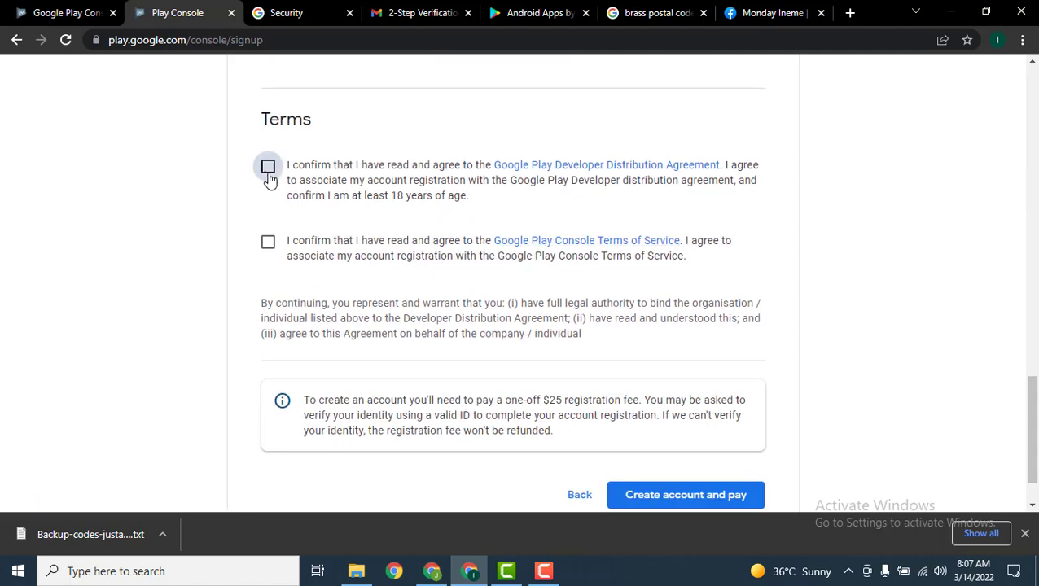
left_click(268, 241)
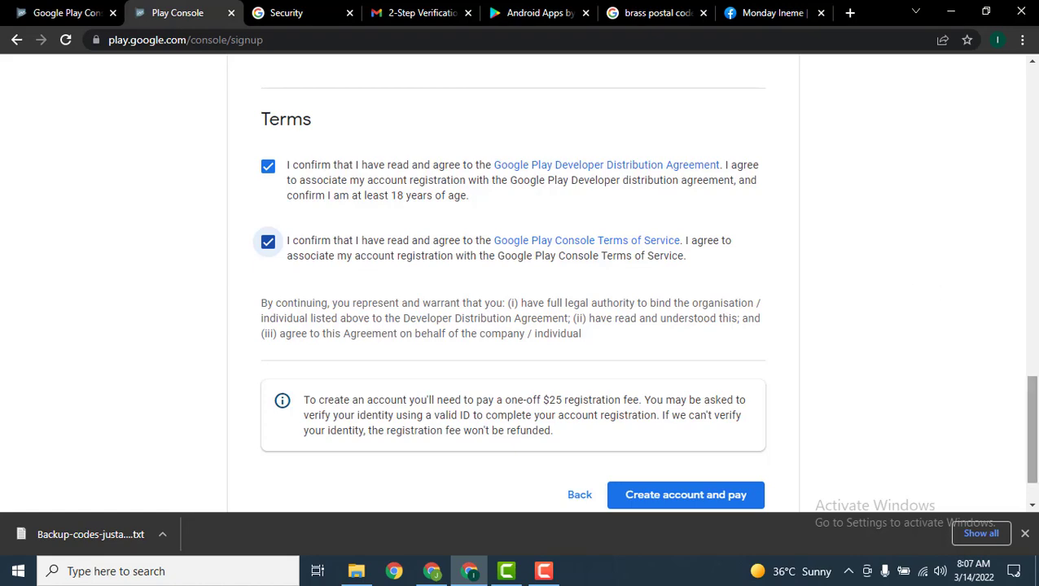
scroll(1036, 295, "up", 2)
left_click_drag(1038, 295, 1036, 486)
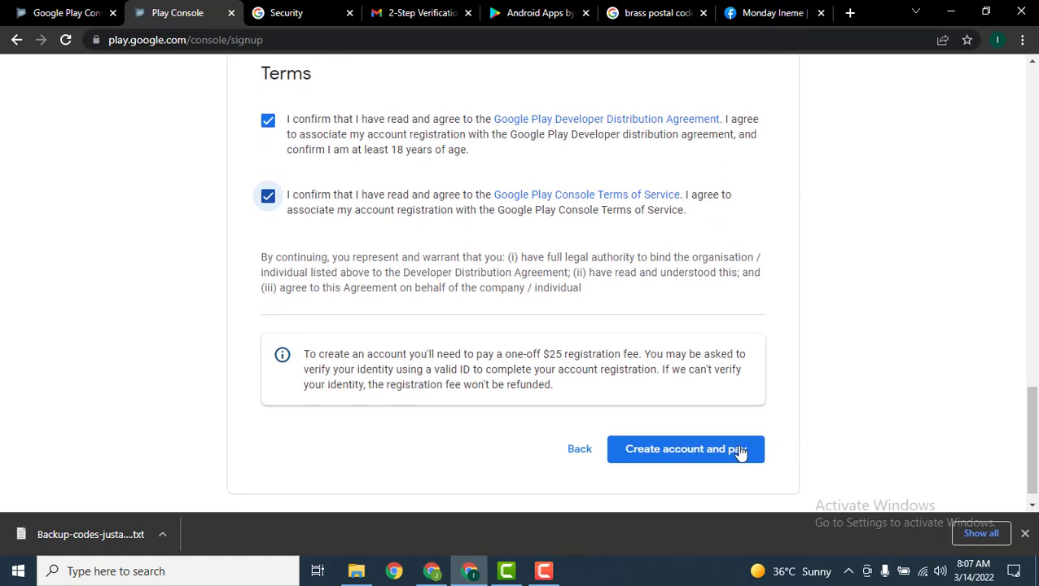
Proceed to the $25 fee and fill the billing address from the saved suggestion, country Nigeria.
left_click(660, 457)
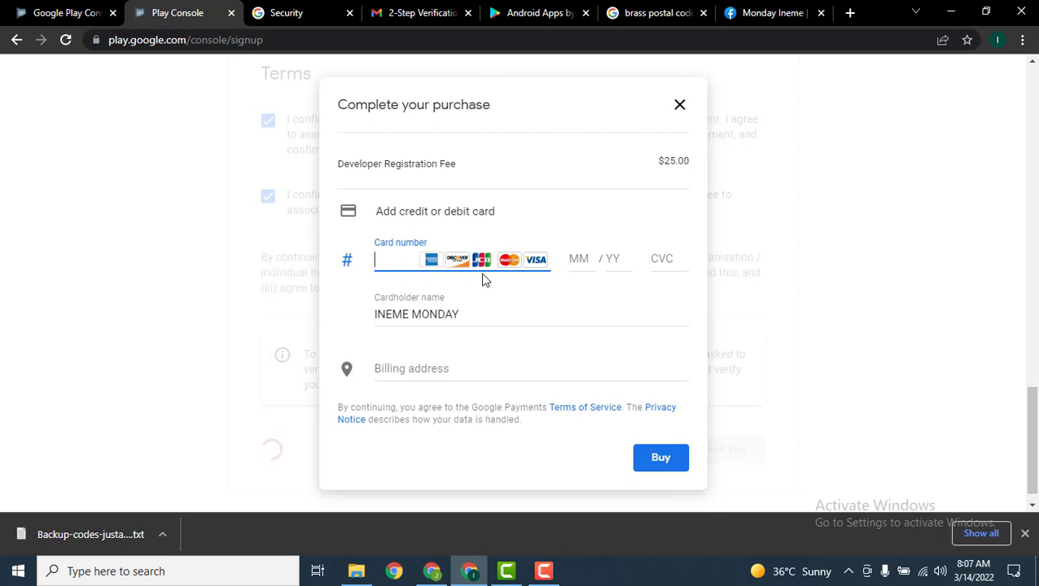
left_click(458, 375)
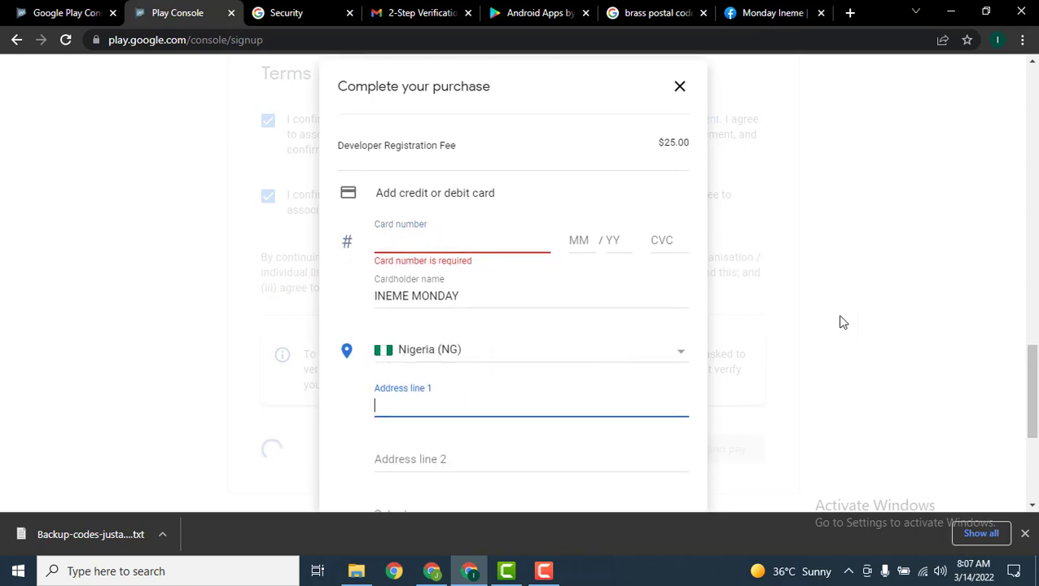
scroll(1031, 391, "down", 3)
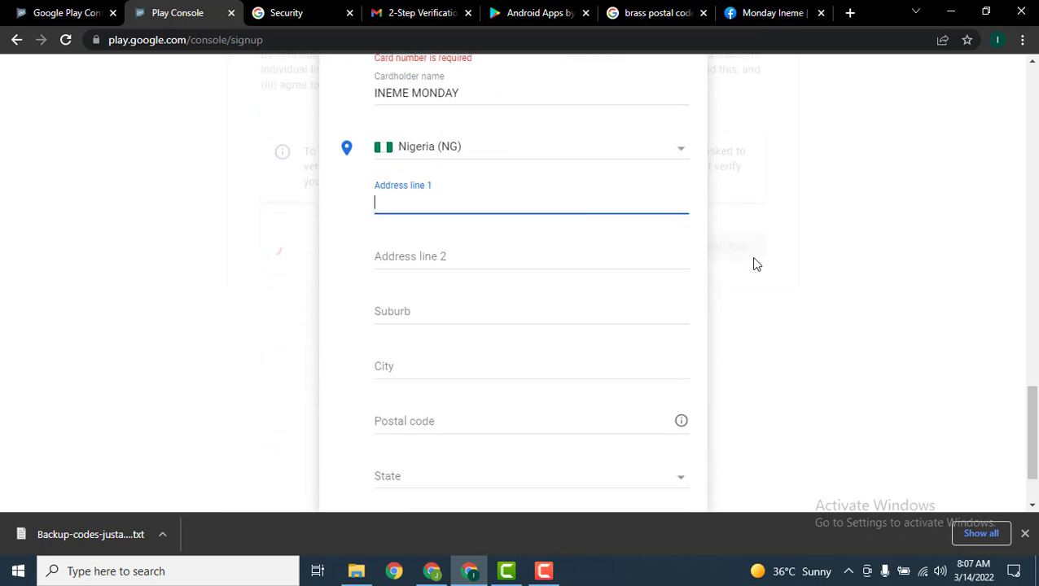
left_click(622, 159)
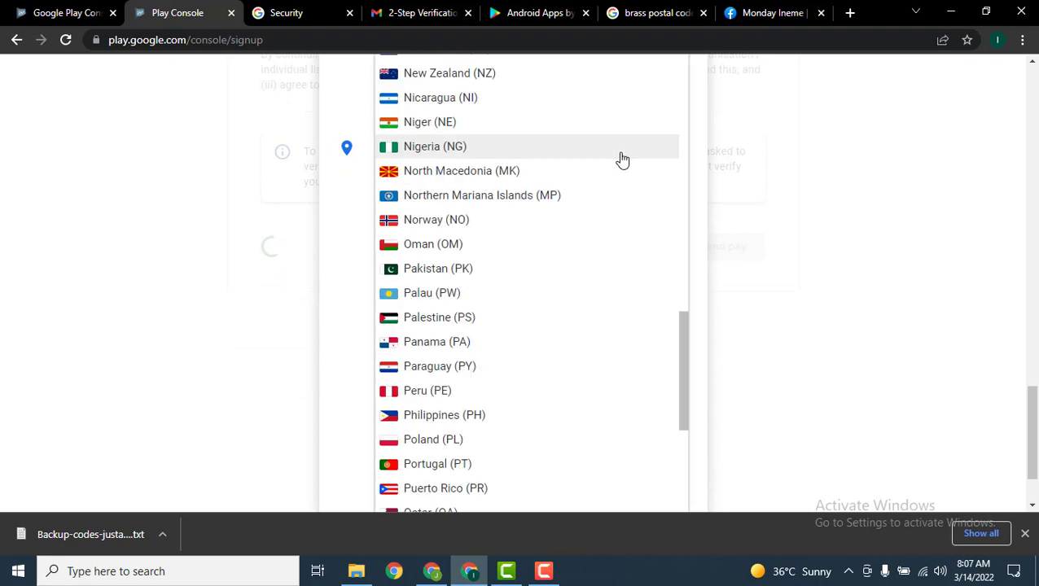
left_click(622, 160)
left_click(487, 202)
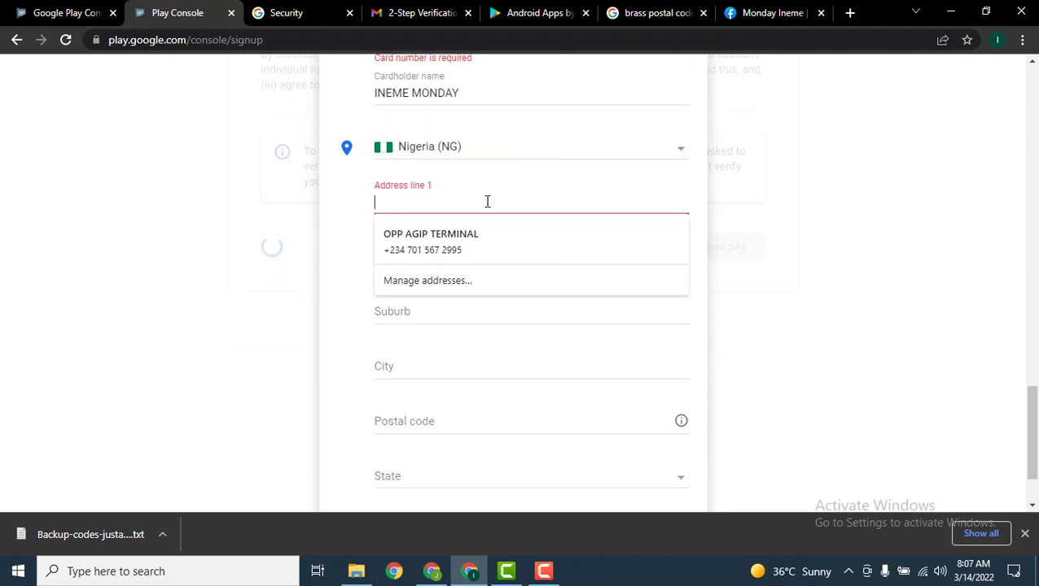
left_click(458, 247)
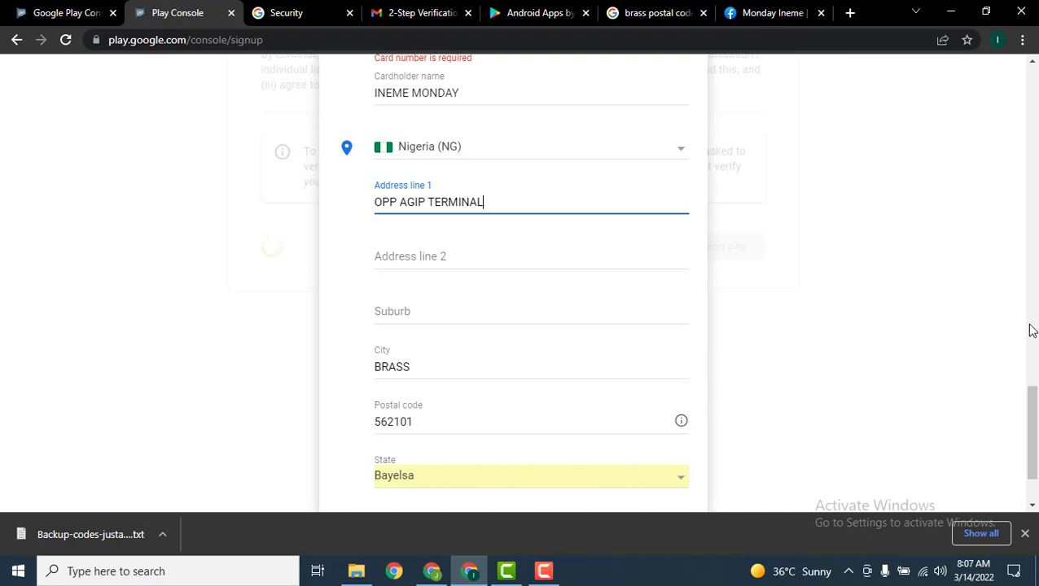
left_click_drag(1033, 390, 1034, 350)
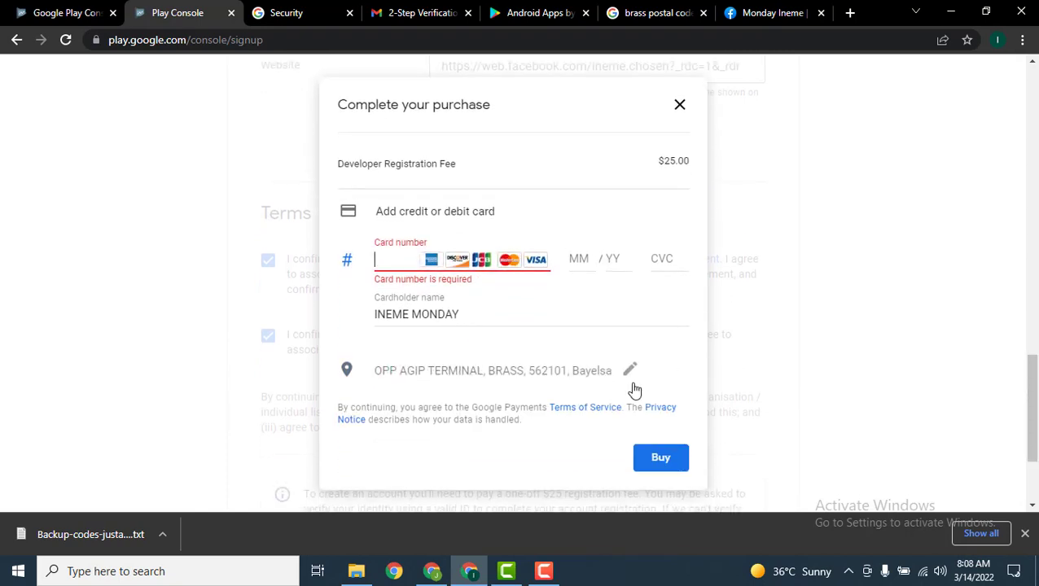
Attempt Buy, which still requires a card number, then close the purchase dialog without paying.
left_click(659, 460)
left_click_drag(1032, 392, 1032, 100)
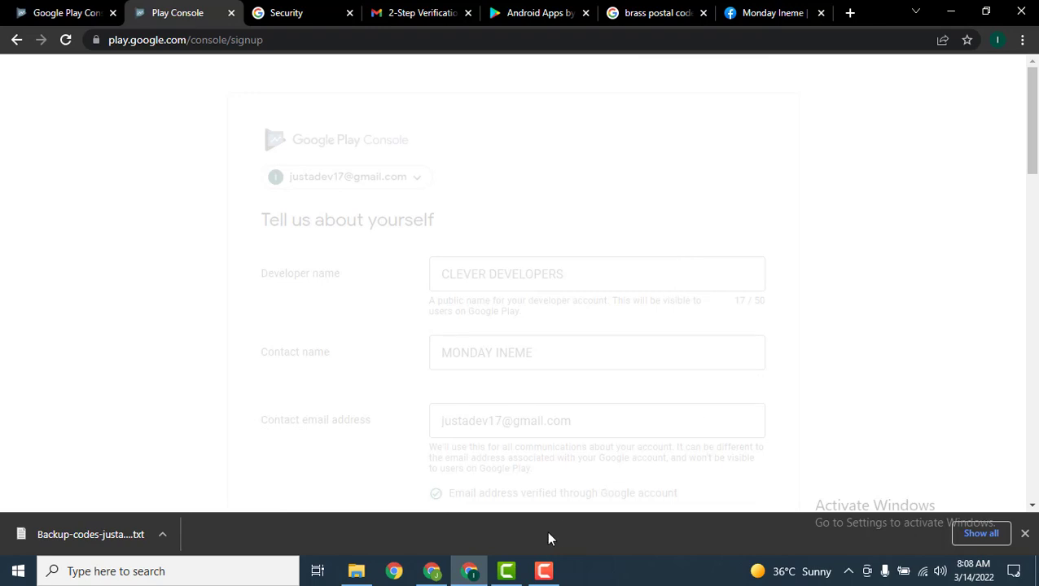
left_click(545, 570)
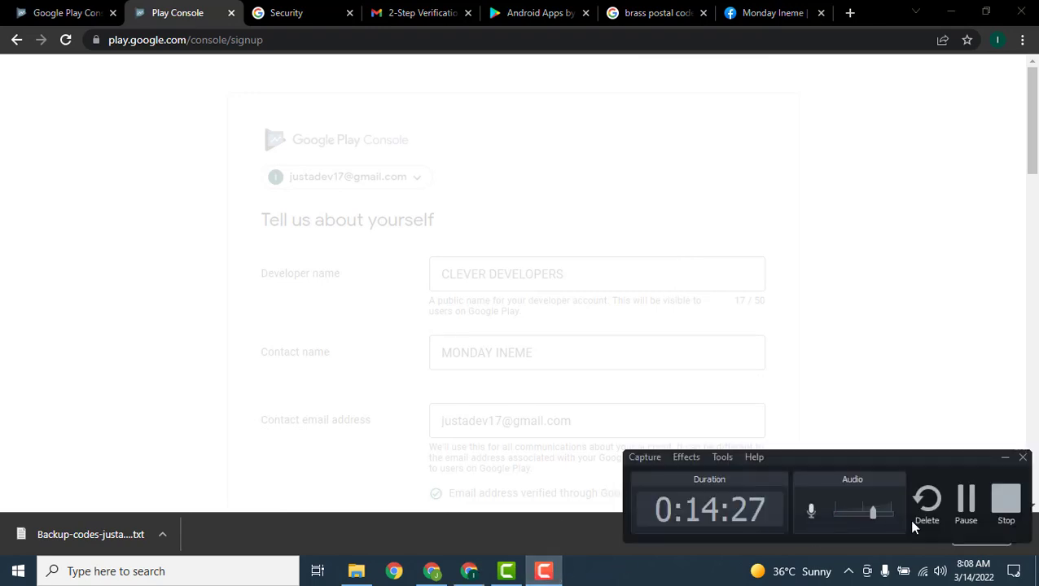